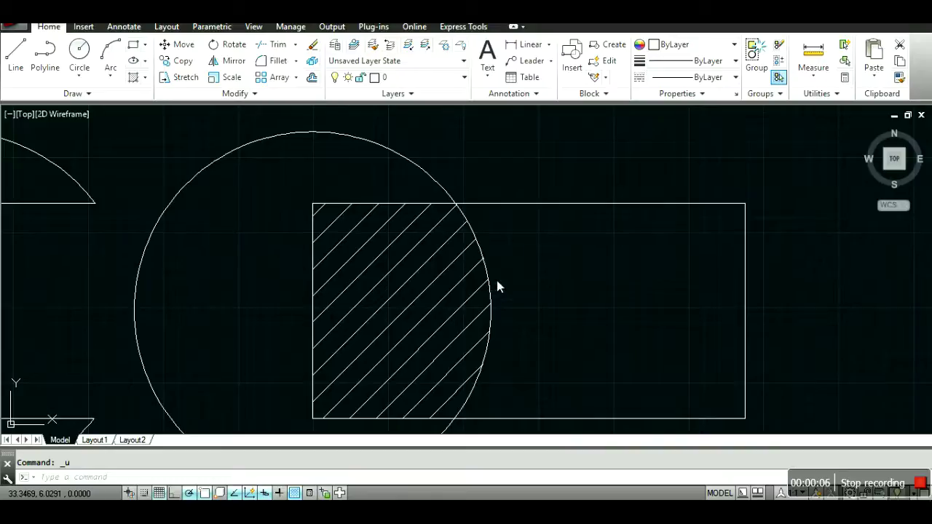
# Start a new ANSI31 hatch from the Draw panel's Hatch dropdown.
pyautogui.scroll(-2, 445, 214)
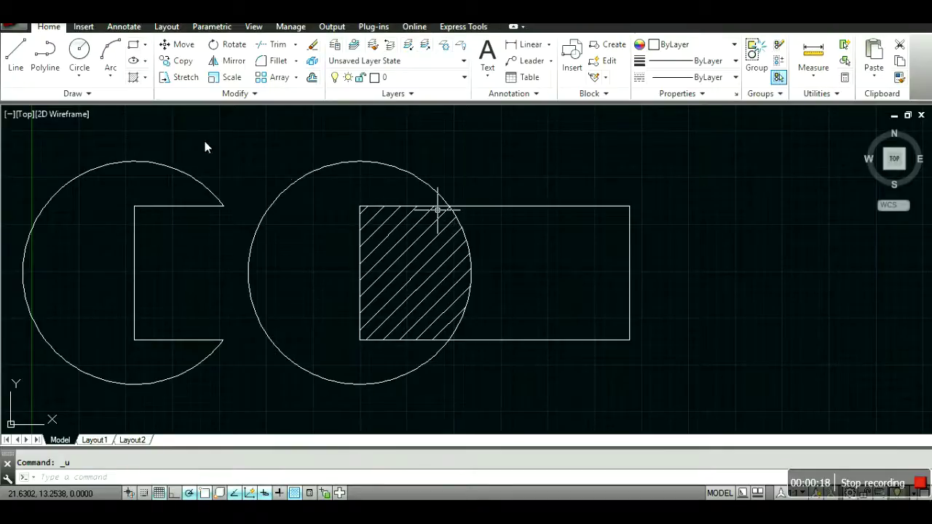
pyautogui.click(144, 78)
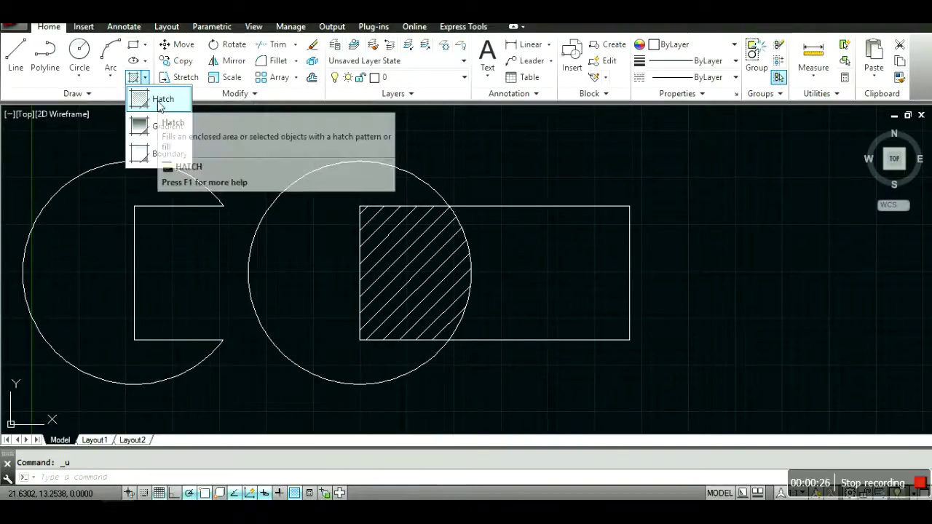
pyautogui.click(157, 101)
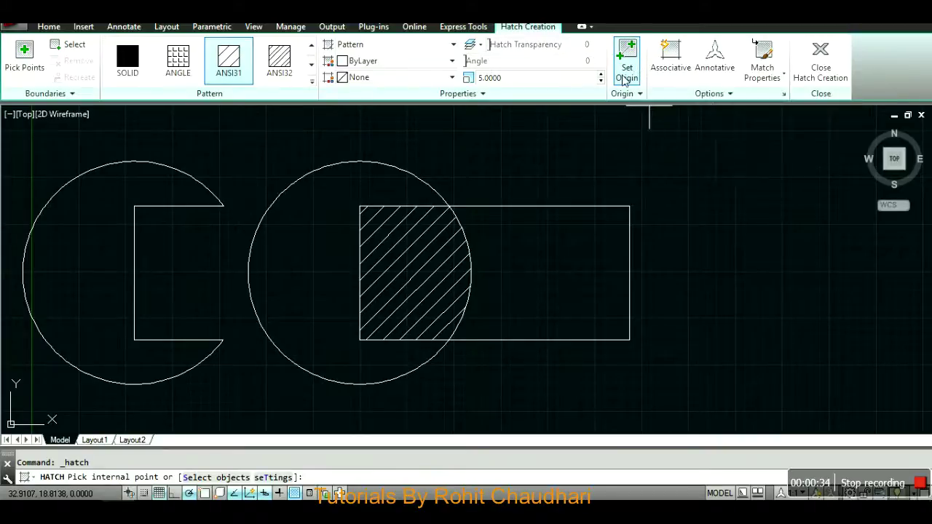
# Hatch the rectangle's interior with the origin at its top-right corner and associativity on.
pyautogui.click(591, 258)
pyautogui.scroll(10, 625, 195)
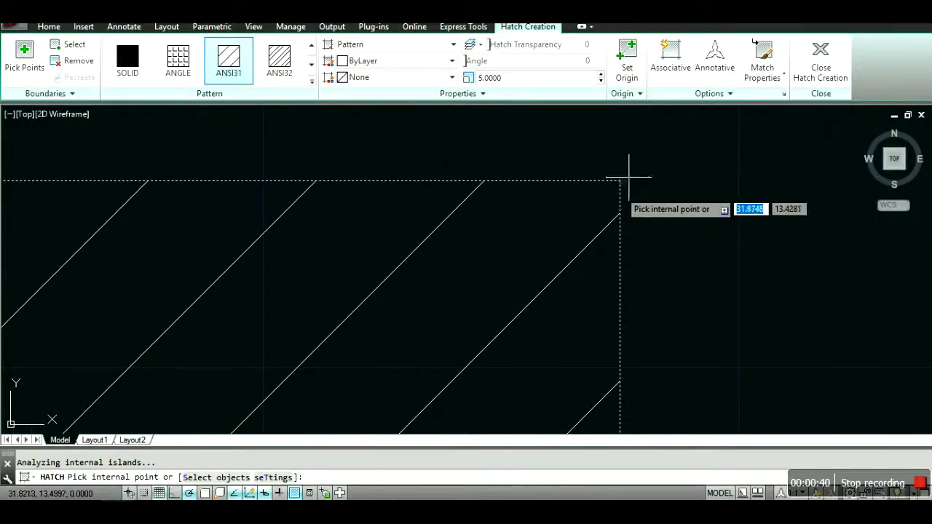
pyautogui.click(625, 59)
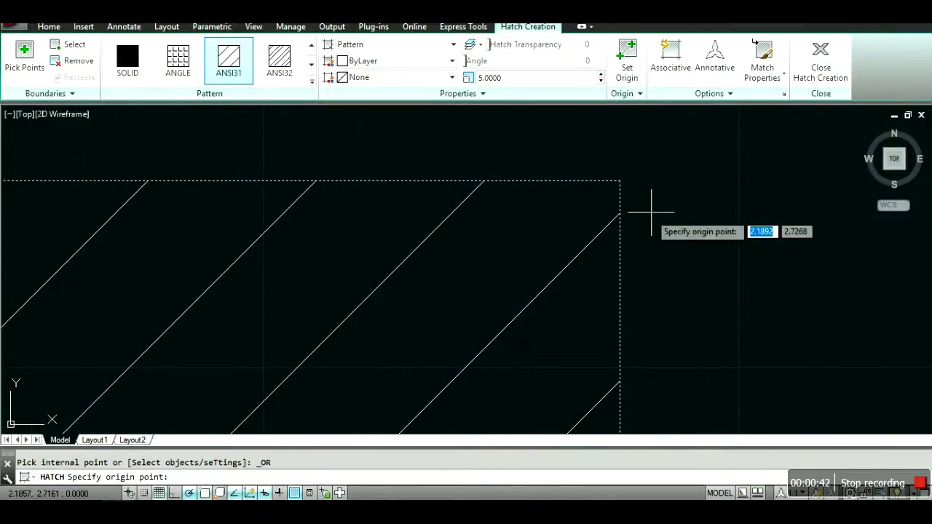
pyautogui.click(620, 182)
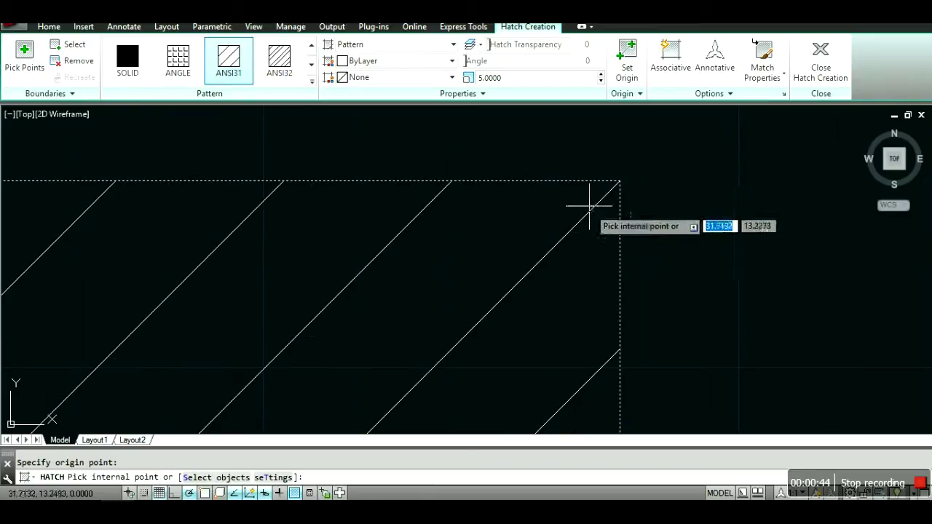
pyautogui.scroll(-8, 596, 182)
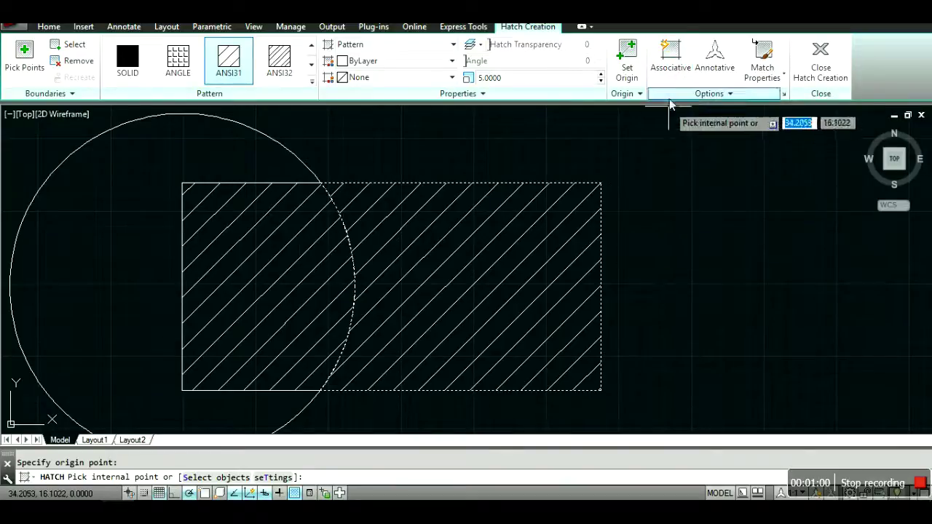
pyautogui.click(671, 83)
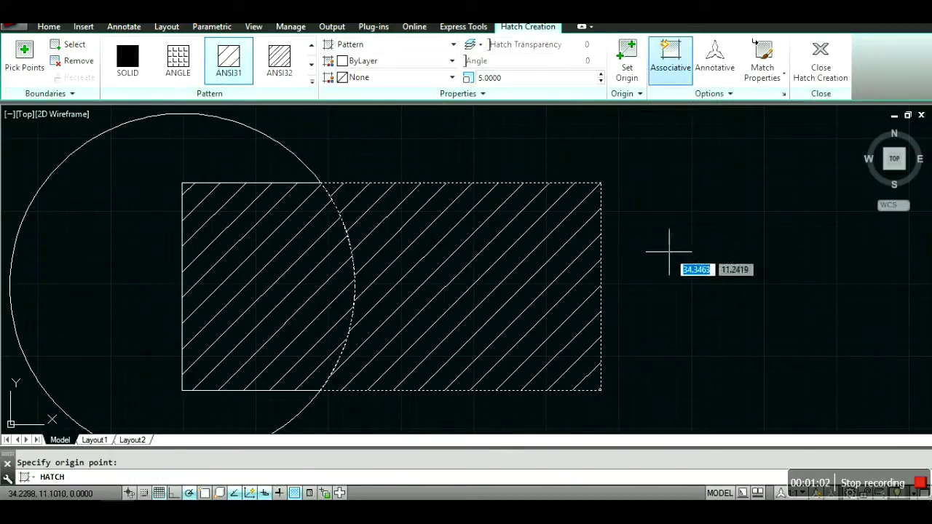
# Add the circle's interior to the hatch and finish the command.
pyautogui.click(112, 194)
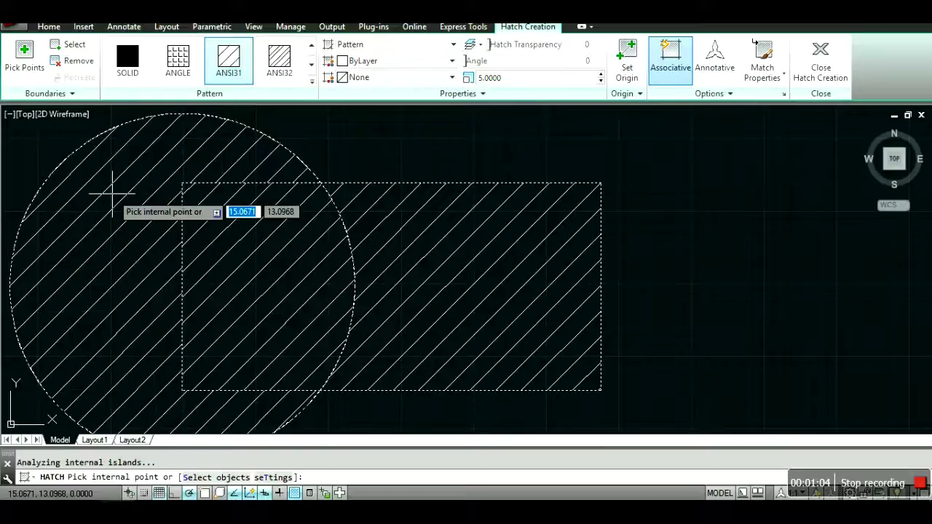
pyautogui.press('Escape')
pyautogui.scroll(-2, 527, 198)
pyautogui.scroll(2, 211, 192)
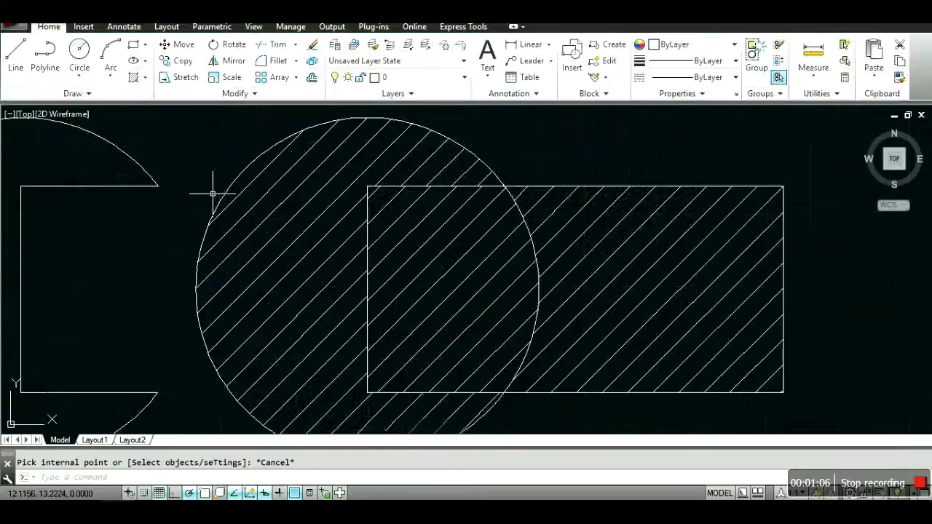
# Enlarge the circle by dragging its left quadrant grip outward.
pyautogui.click(304, 238)
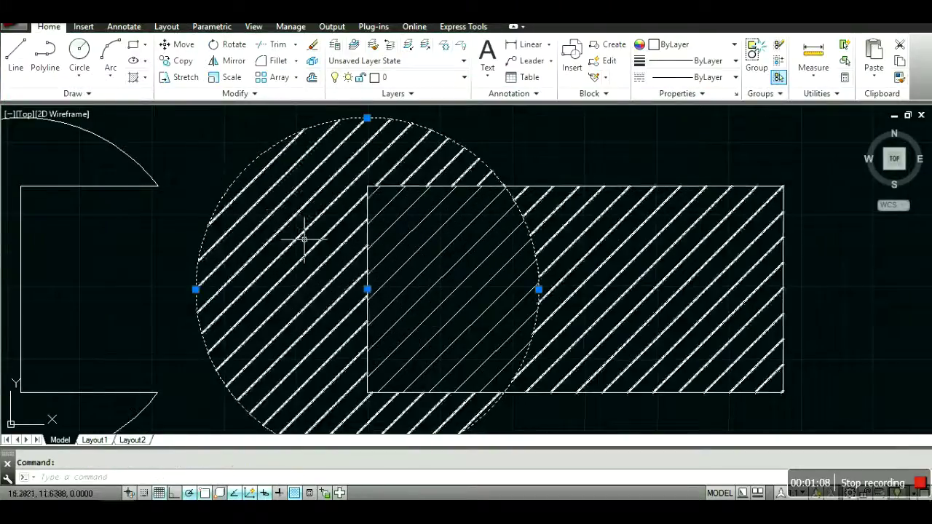
pyautogui.click(195, 289)
pyautogui.click(156, 289)
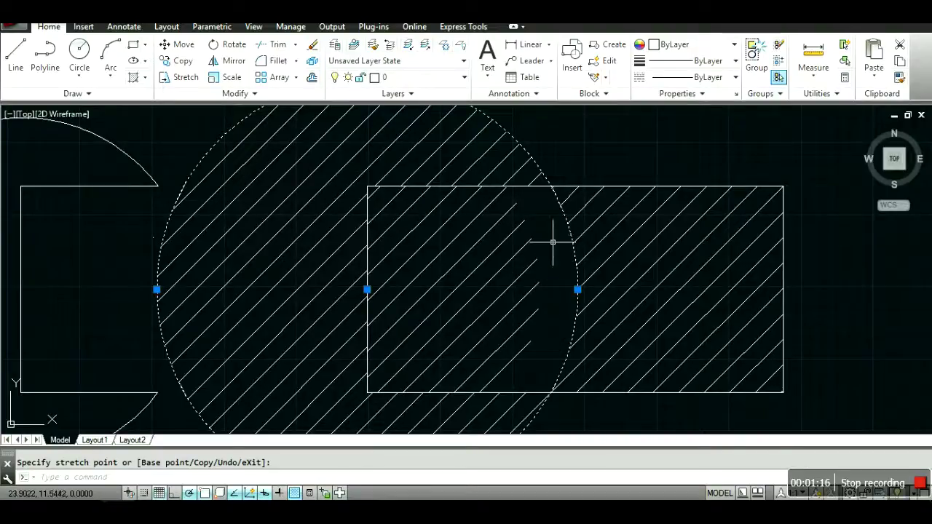
# Start another hatch fill from the Draw panel's Hatch button.
pyautogui.click(133, 77)
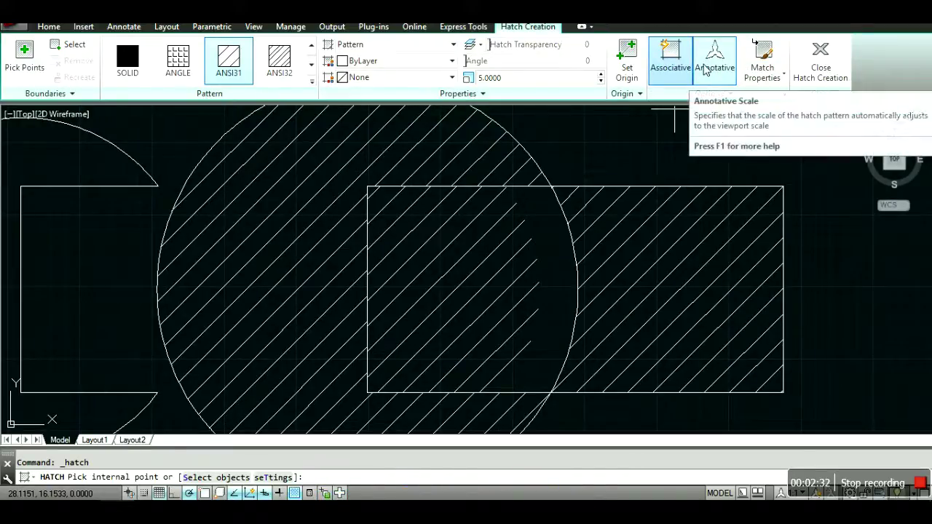
# Cancel the hatch command and delete the enlarged outer hatch.
pyautogui.click(778, 77)
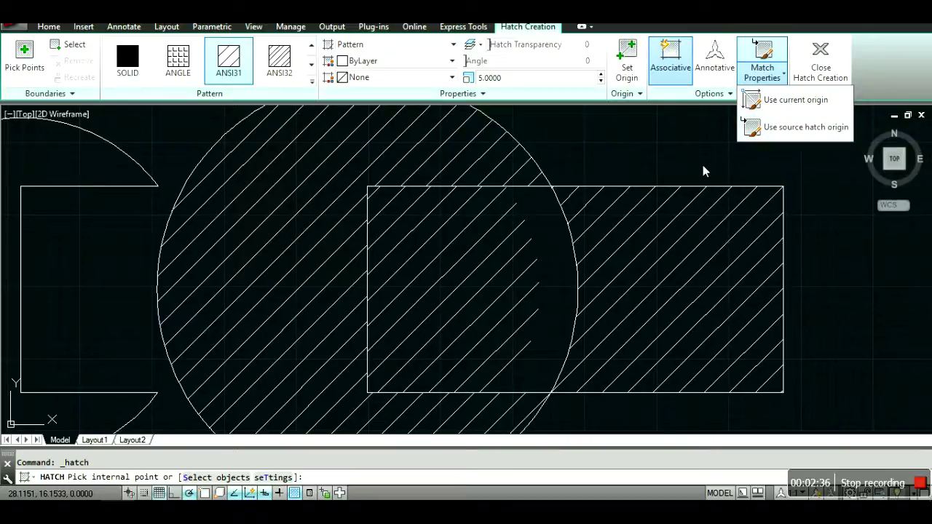
pyautogui.press('Escape')
pyautogui.press('Escape')
pyautogui.click(634, 232)
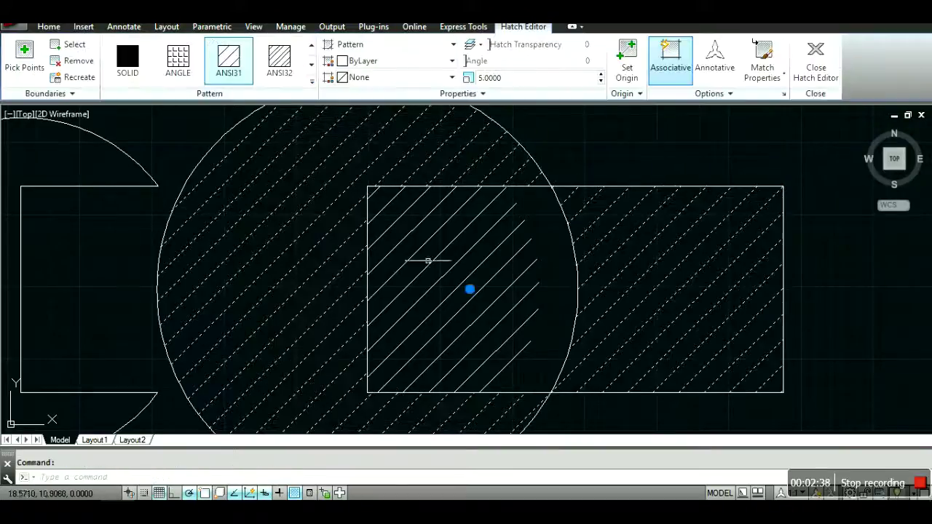
pyautogui.press('Delete')
pyautogui.press('Escape')
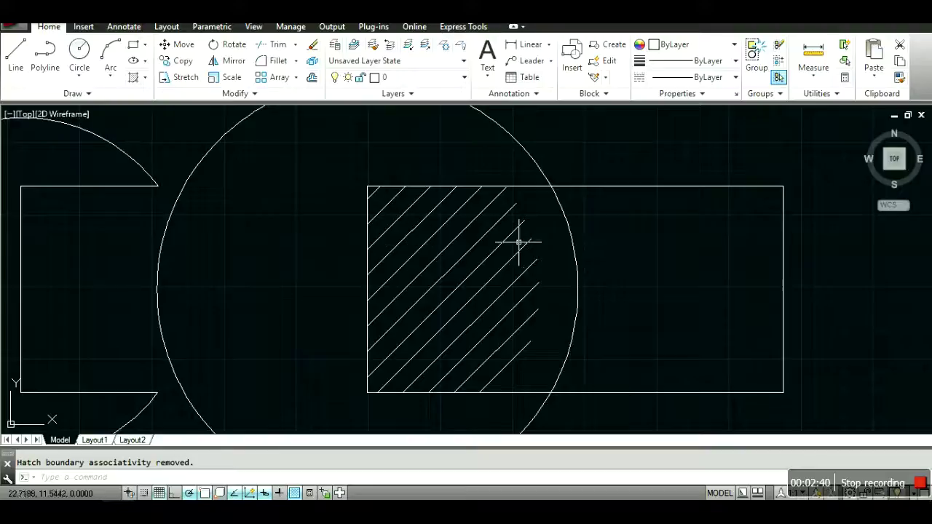
# Shrink the circle back by dragging its right quadrant grip inward.
pyautogui.click(571, 233)
pyautogui.click(577, 289)
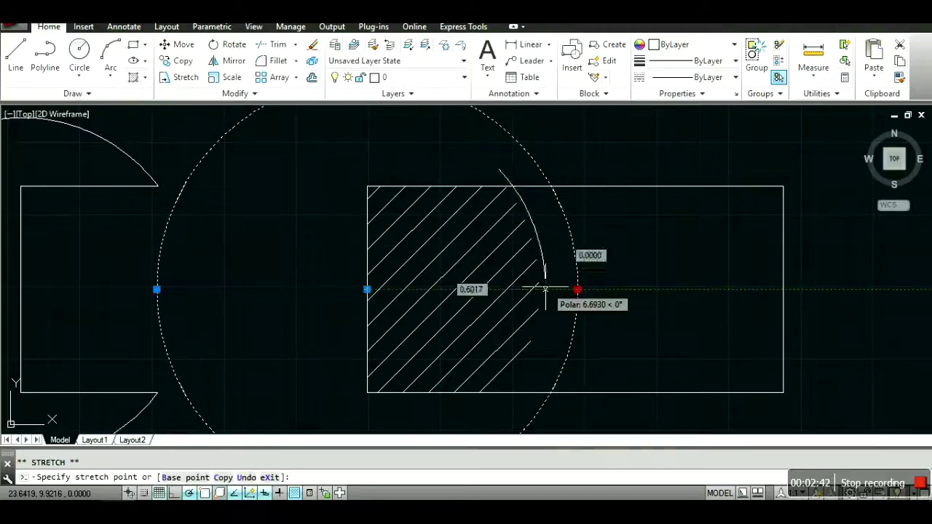
pyautogui.click(540, 289)
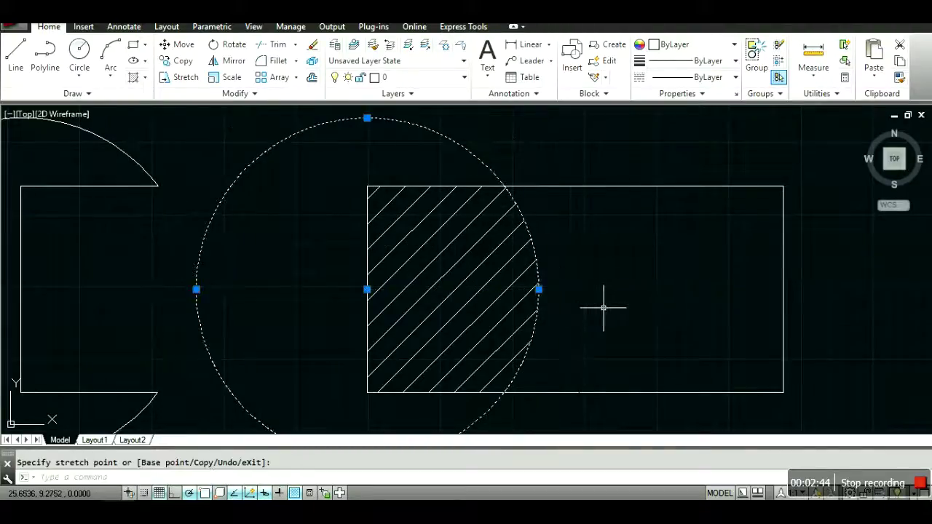
# Erase the circle together with its remaining hatch.
pyautogui.scroll(3, 551, 266)
pyautogui.scroll(2, 537, 264)
pyautogui.scroll(-5, 433, 327)
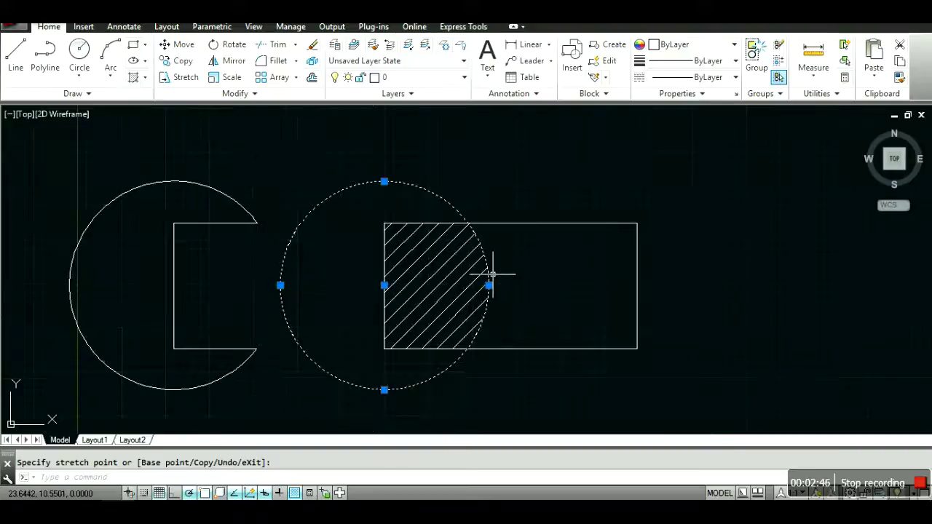
pyautogui.click(489, 285)
pyautogui.press('Delete')
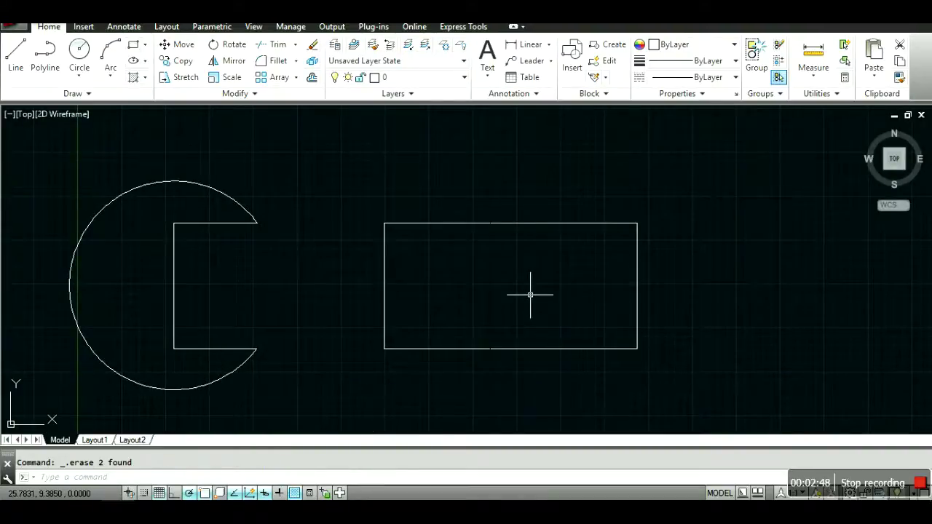
# Draw a radius-5.9443 circle overlapping the rectangle's left side and begin an ANSI31 hatch.
pyautogui.press('Escape')
pyautogui.click(79, 51)
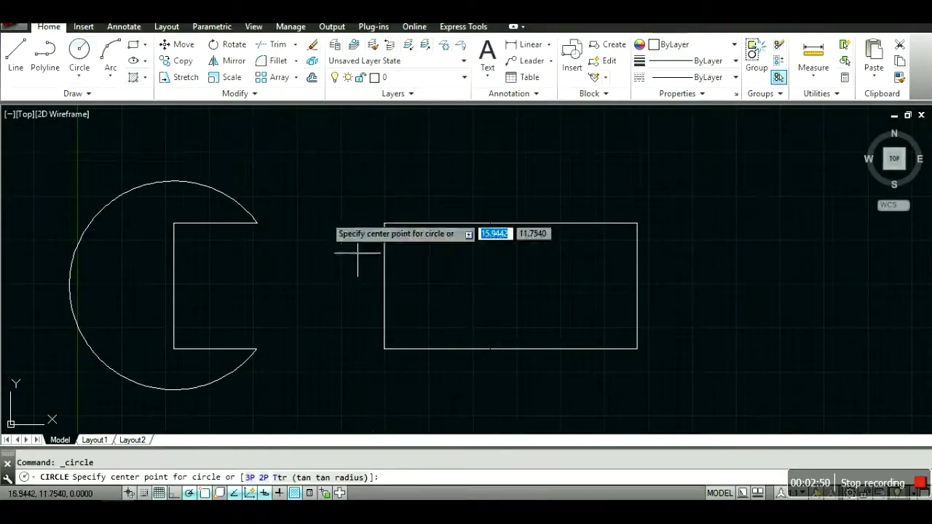
pyautogui.click(365, 275)
pyautogui.press('Return')
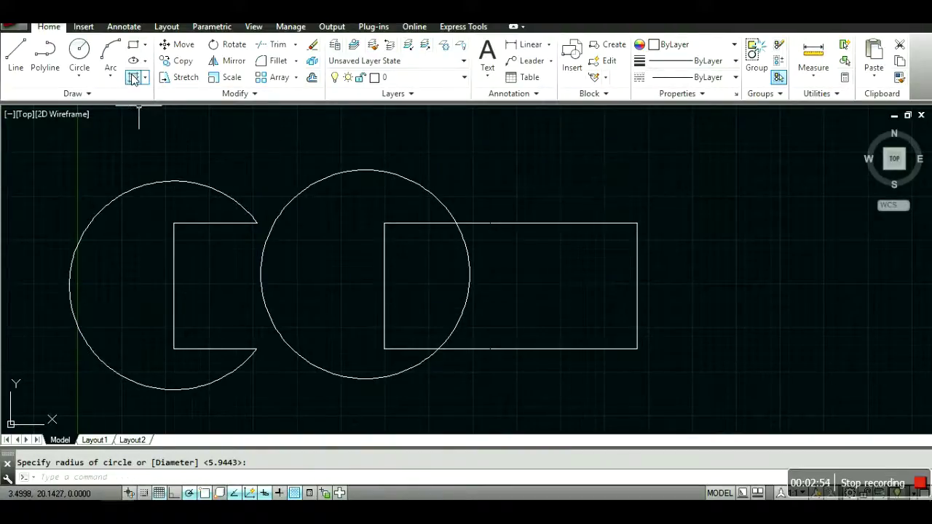
pyautogui.click(134, 78)
pyautogui.click(779, 76)
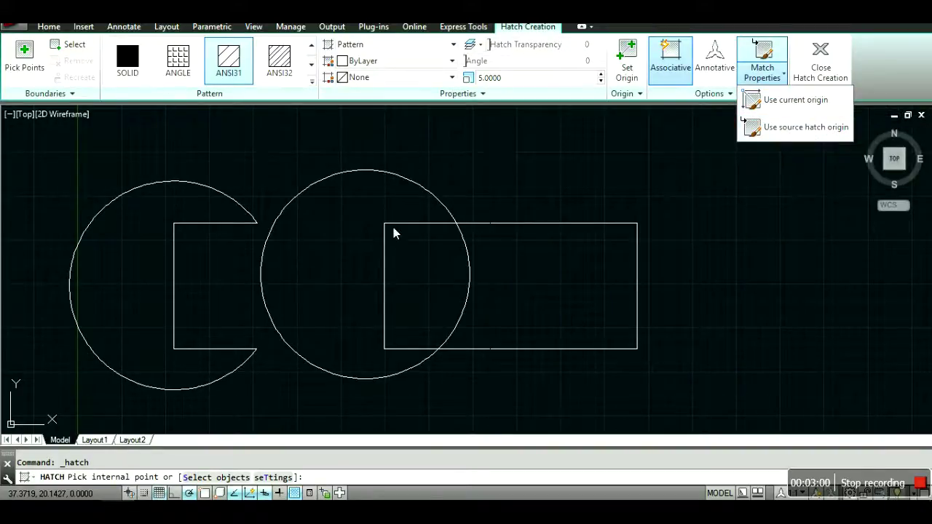
# Fill the new circle with the ANSI31 hatch and finish it.
pyautogui.click(345, 259)
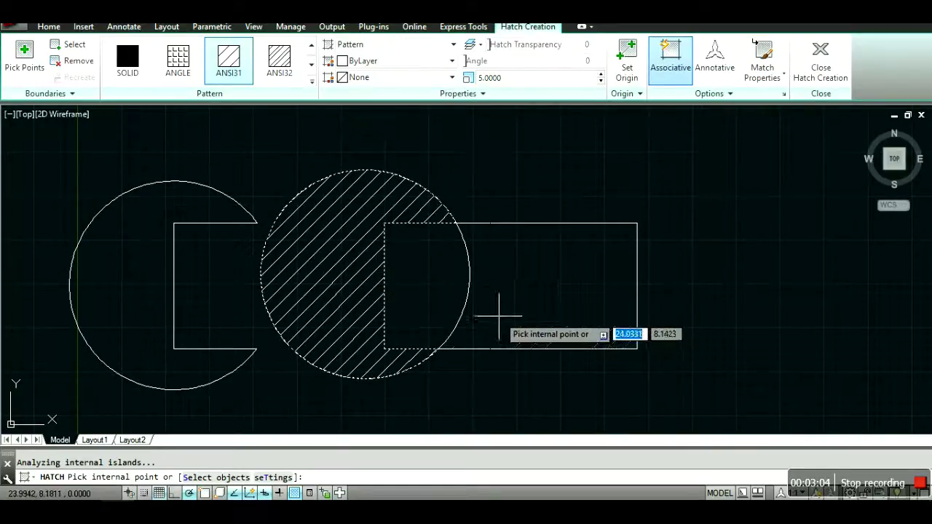
pyautogui.press('Escape')
pyautogui.scroll(4, 432, 326)
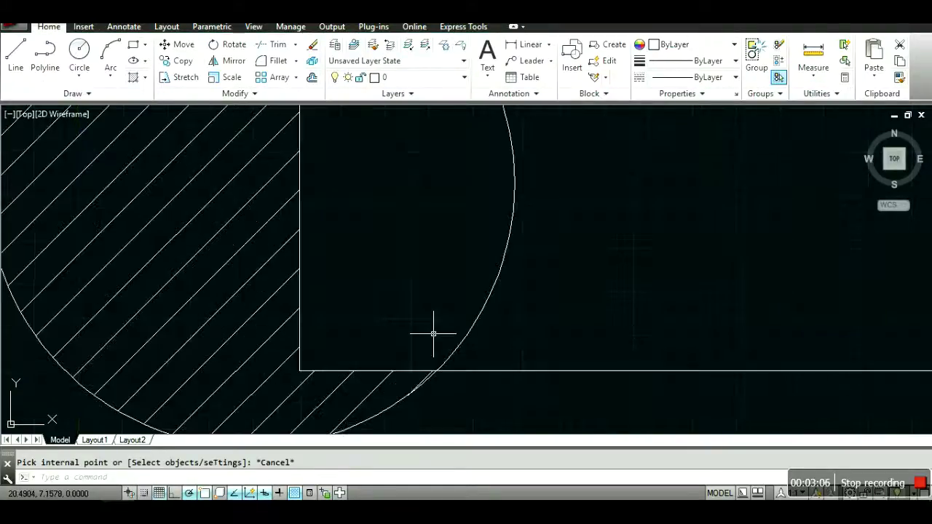
# Start a new hatch matching the circle's hatch, using the source hatch origin.
pyautogui.click(133, 60)
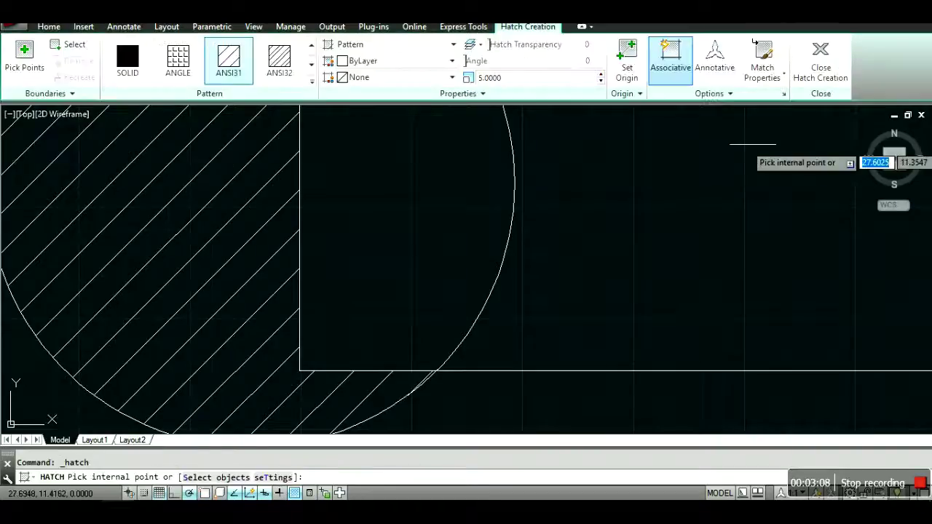
pyautogui.click(783, 75)
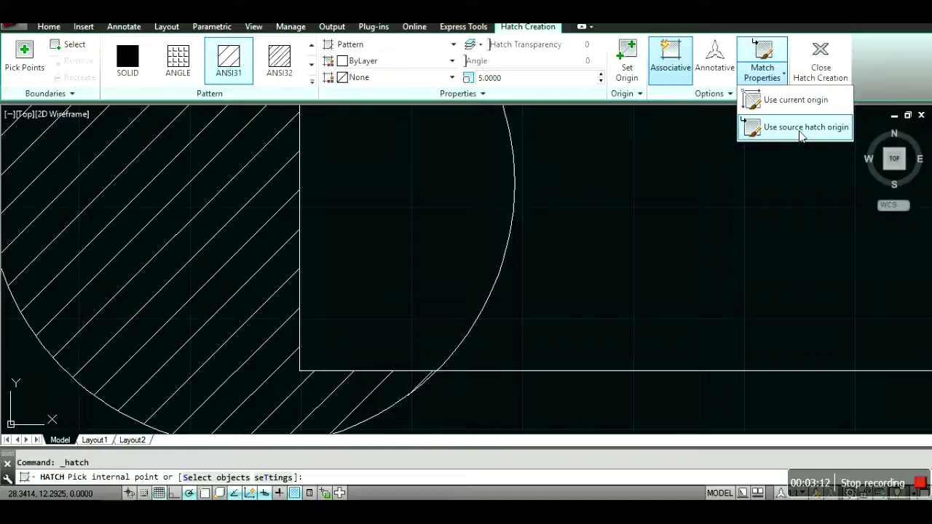
pyautogui.click(796, 128)
pyautogui.click(244, 235)
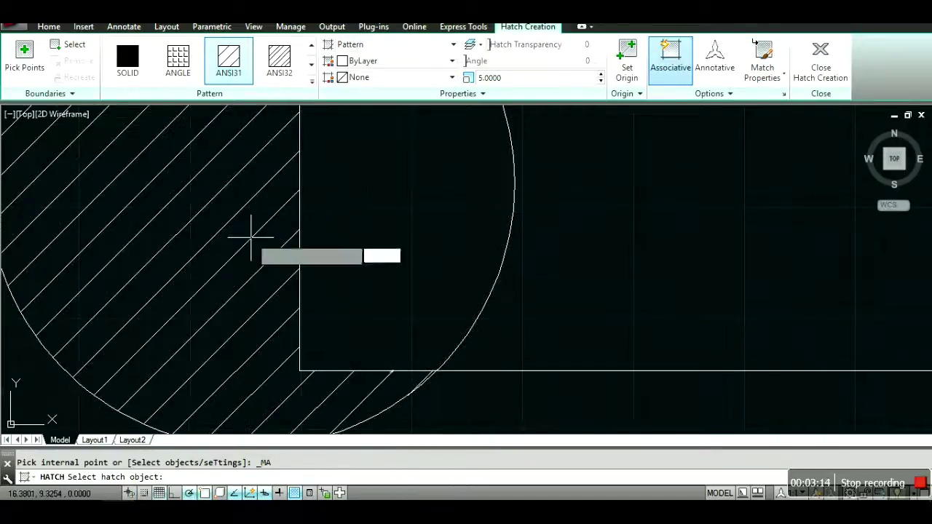
pyautogui.scroll(-2, 236, 235)
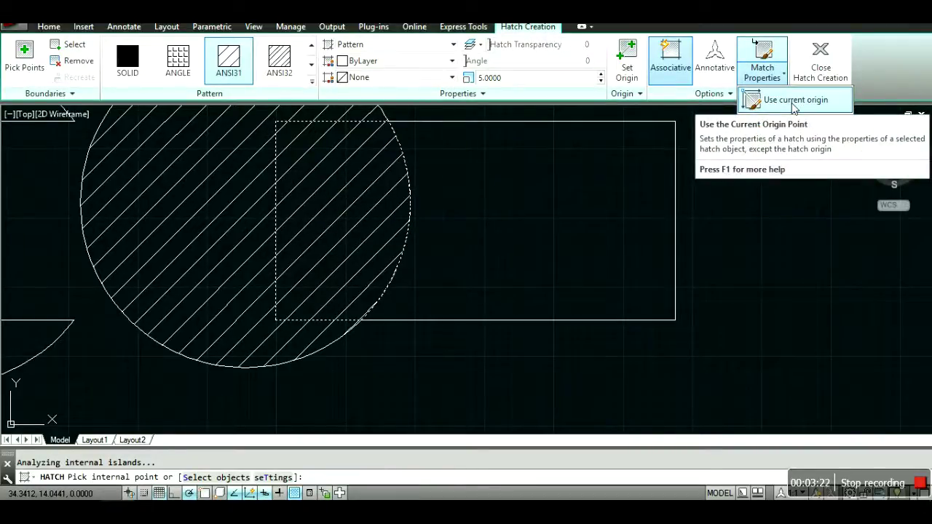
# Cancel the pending hatch, retry with Use current origin matching, then cancel again.
pyautogui.click(459, 219)
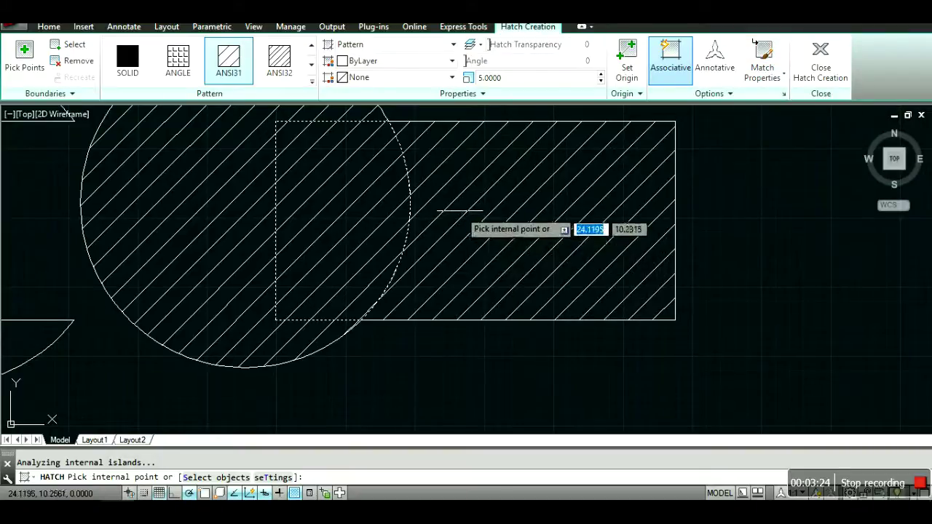
pyautogui.press('Escape')
pyautogui.press('Escape')
pyautogui.click(135, 78)
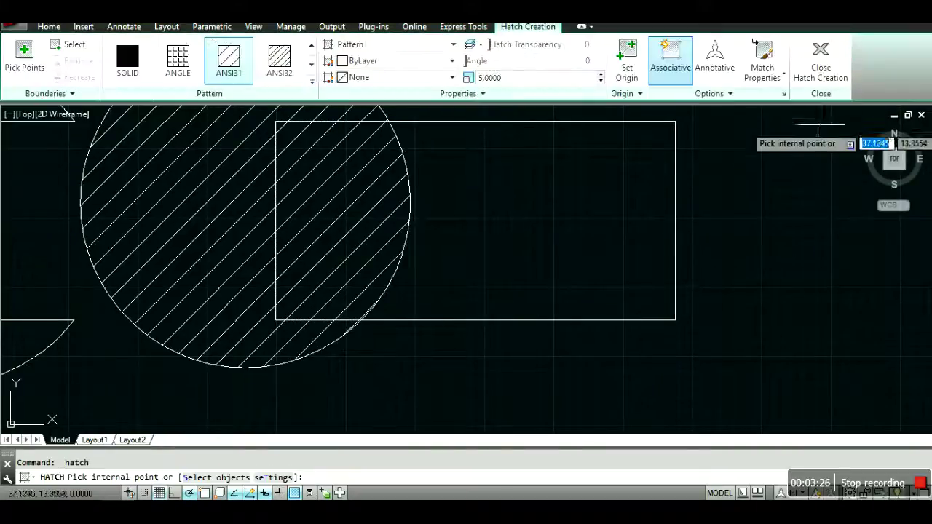
pyautogui.click(768, 80)
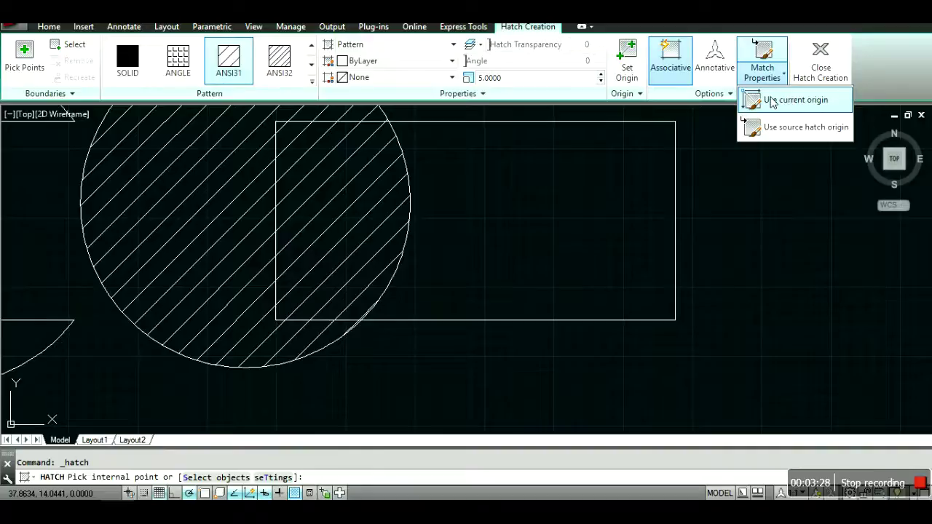
pyautogui.click(770, 98)
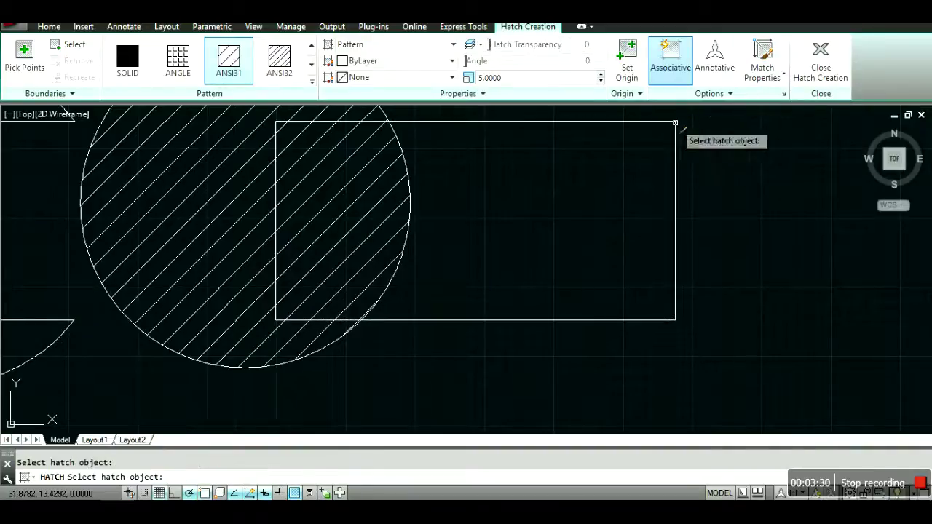
pyautogui.press('Escape')
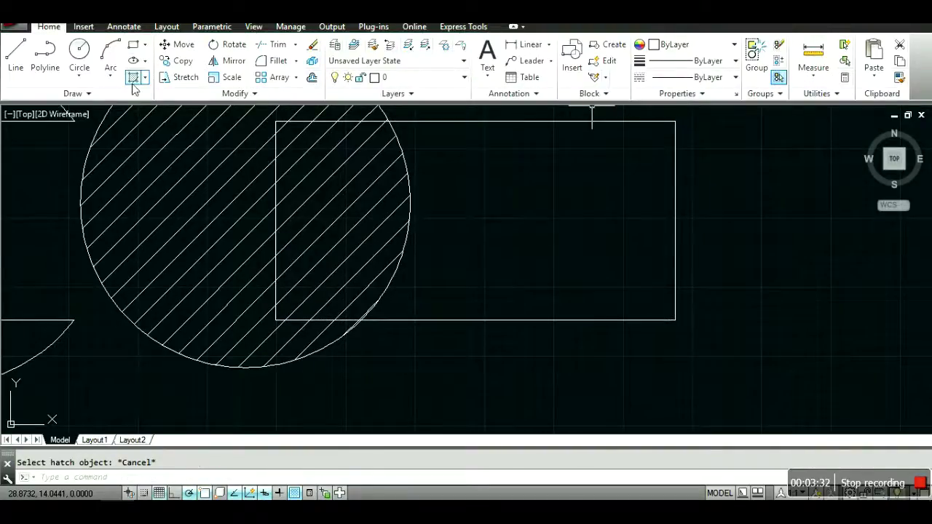
# Try hatching the rectangle beside the circle with current-origin matching, then cancel and restart hatching.
pyautogui.click(134, 78)
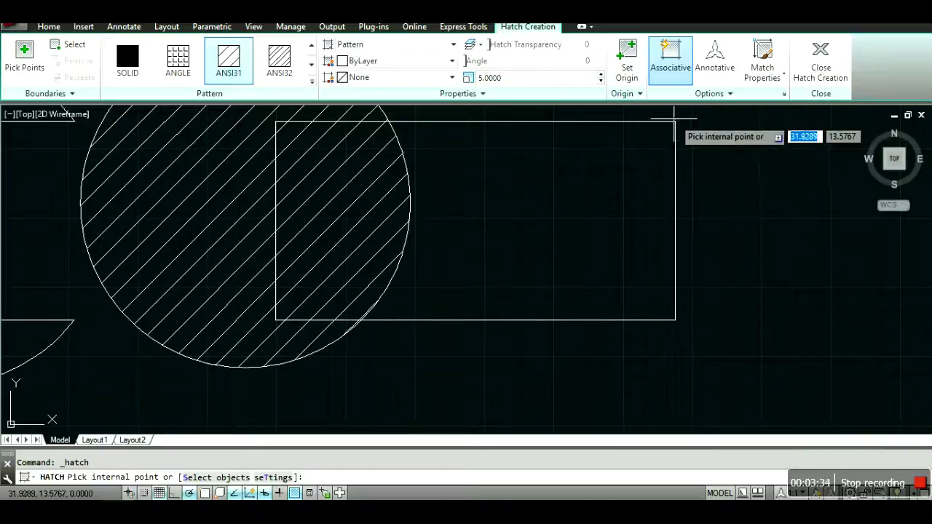
pyautogui.click(602, 153)
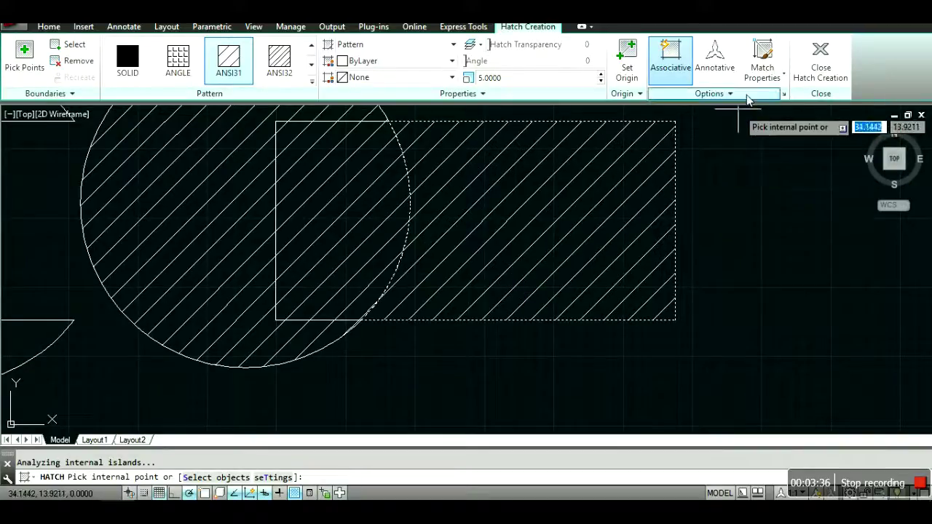
pyautogui.click(762, 77)
pyautogui.click(794, 99)
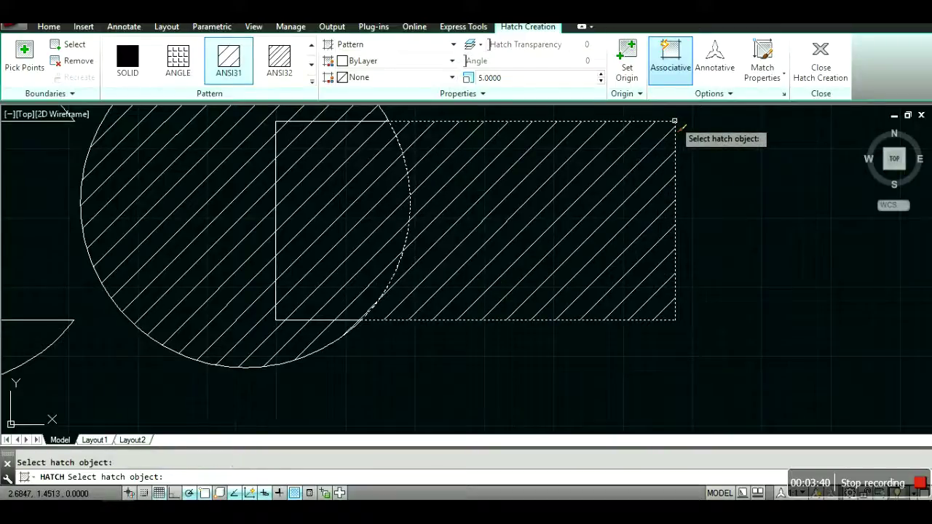
pyautogui.press('Escape')
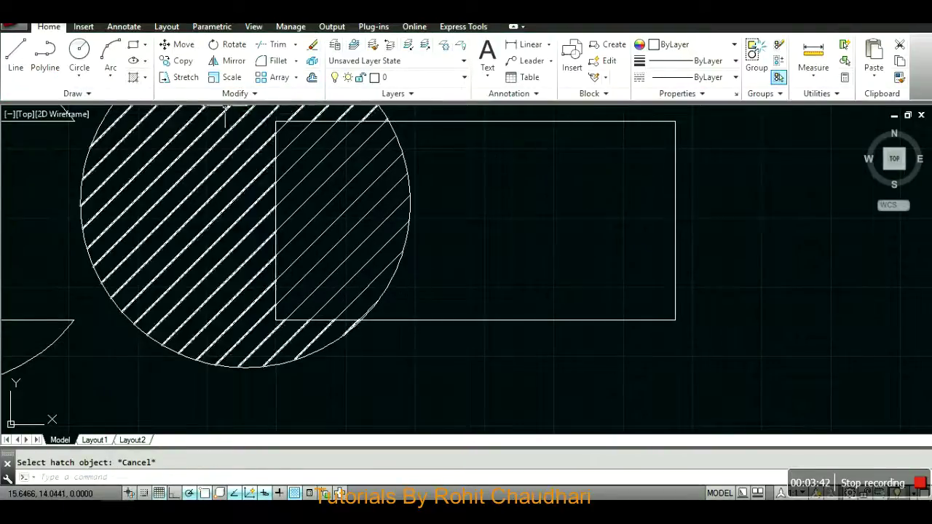
pyautogui.click(135, 60)
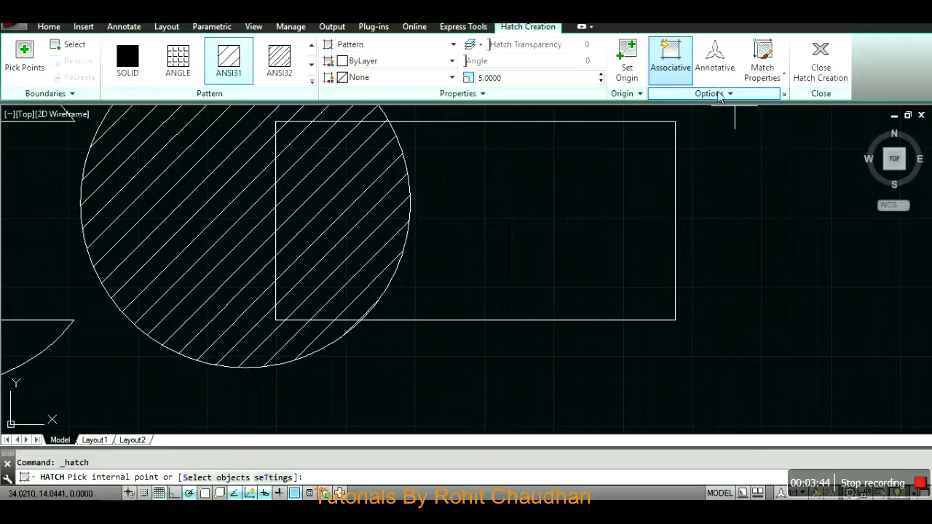
# Set a new origin and hatch the rectangle beyond the circle, matching the circle's ANSI31 hatch with current origin.
pyautogui.click(621, 80)
pyautogui.click(672, 125)
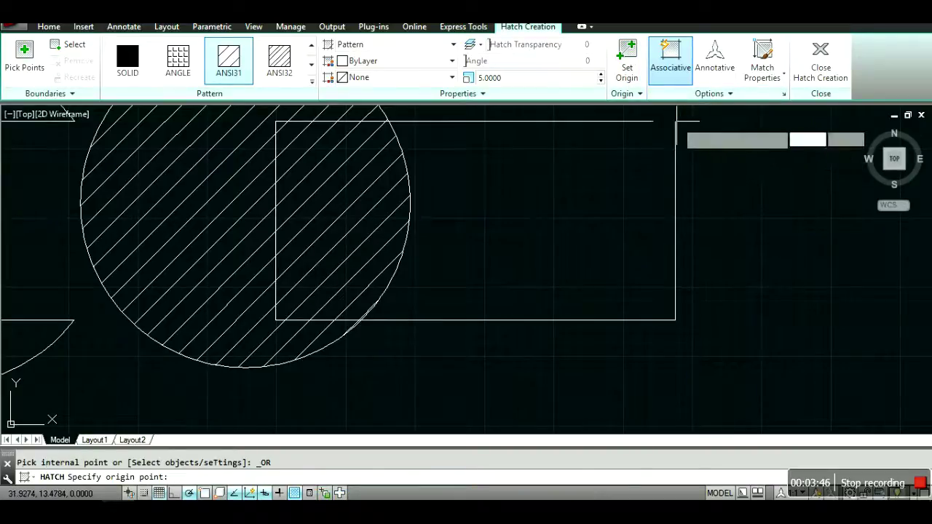
pyautogui.click(762, 66)
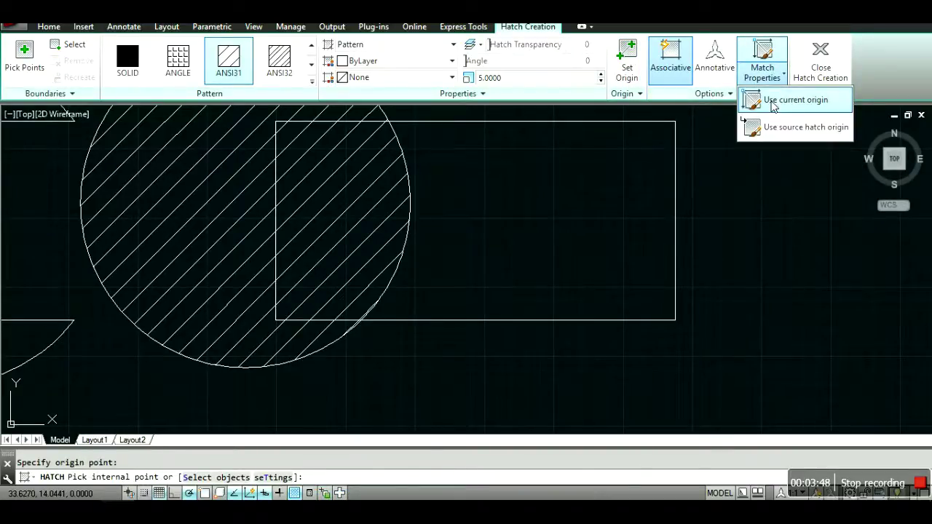
pyautogui.click(774, 98)
pyautogui.click(373, 192)
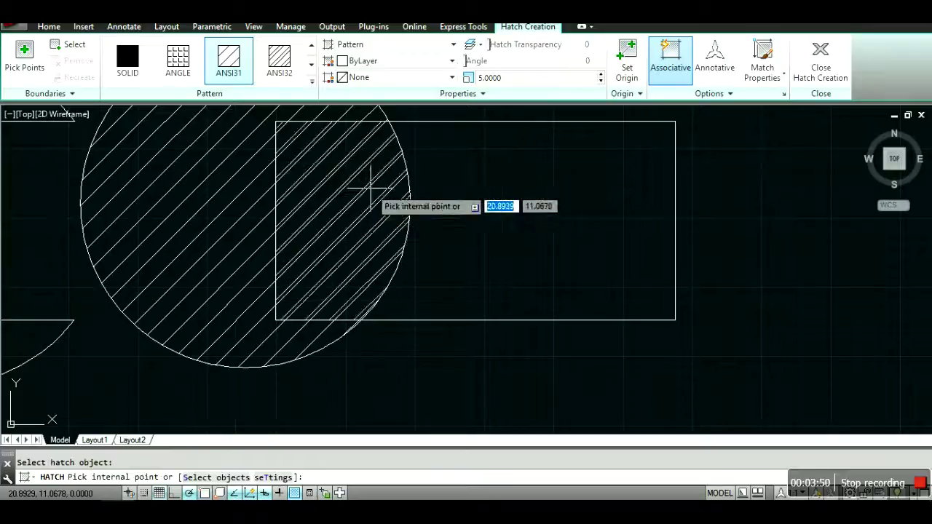
pyautogui.click(560, 232)
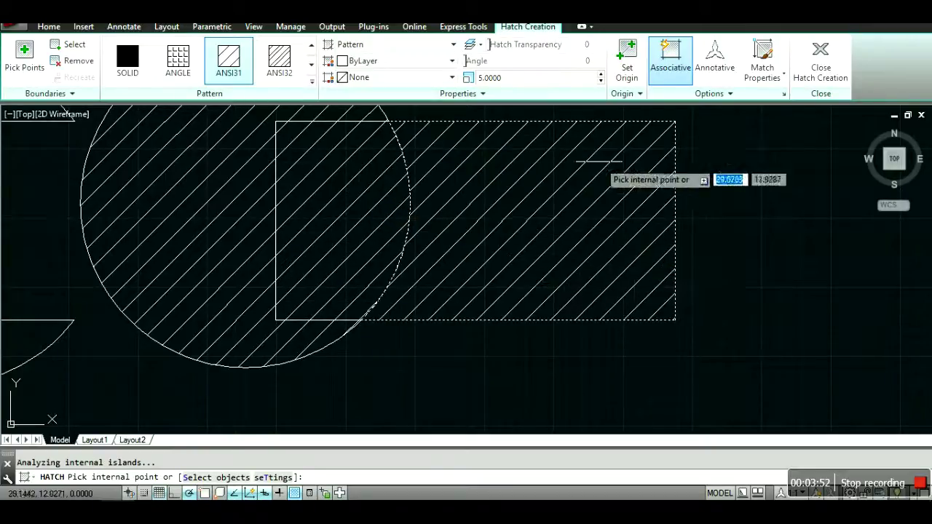
pyautogui.press('Escape')
pyautogui.scroll(5, 410, 166)
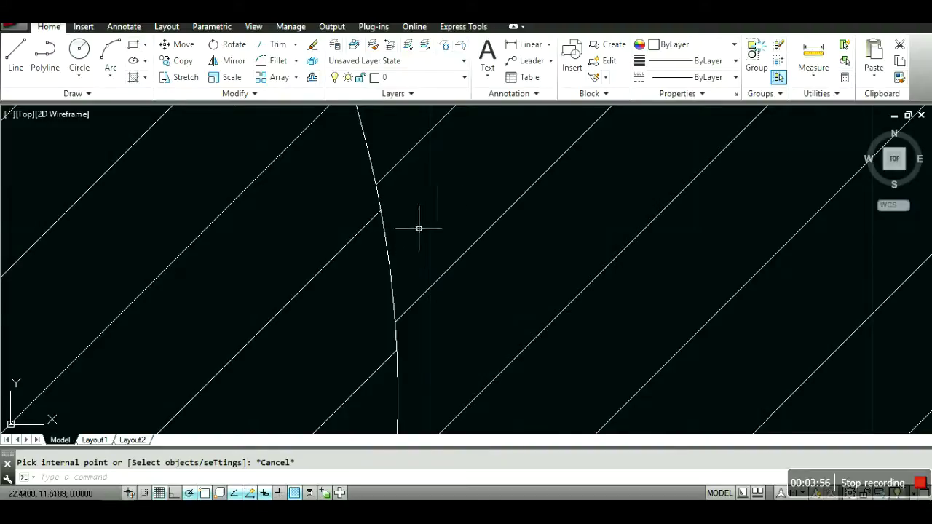
pyautogui.scroll(-5, 418, 226)
pyautogui.scroll(2, 473, 213)
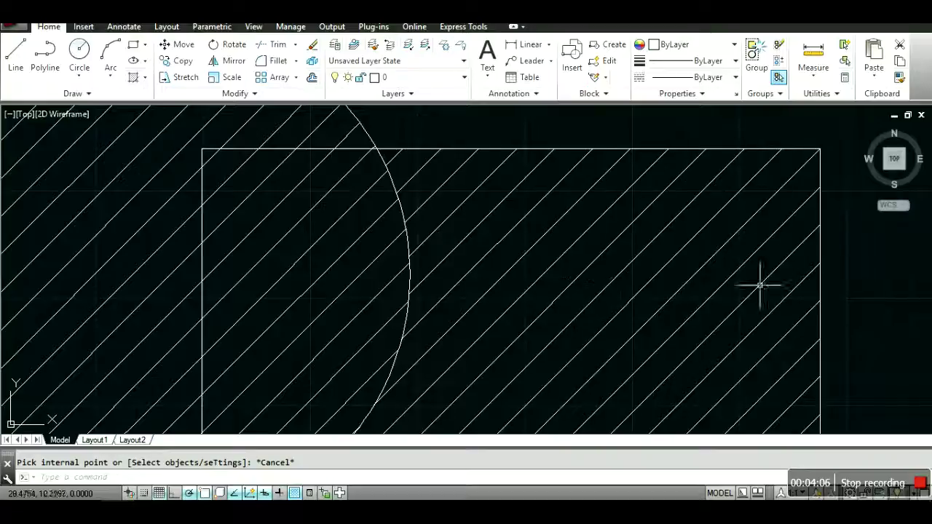
# Delete the rectangle's hatch, leaving only the circle hatched, and start a new hatch fill.
pyautogui.click(496, 244)
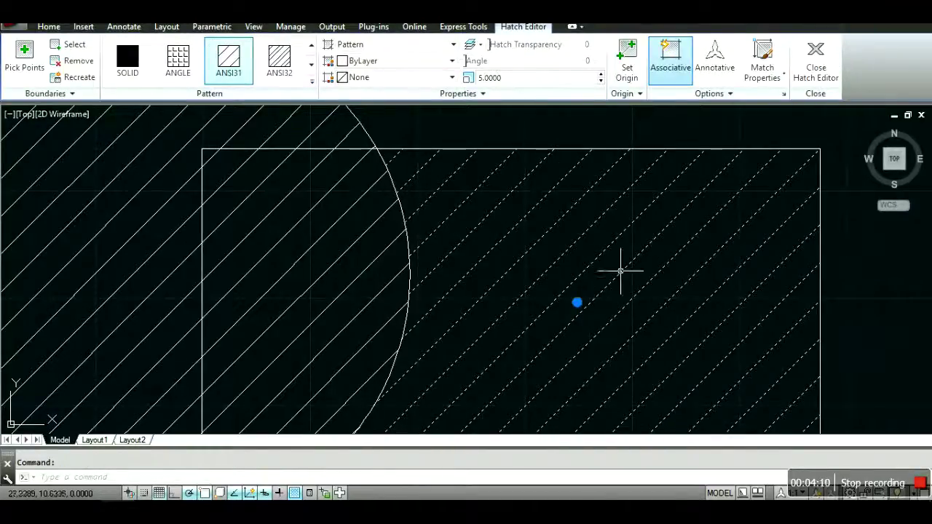
pyautogui.press('Delete')
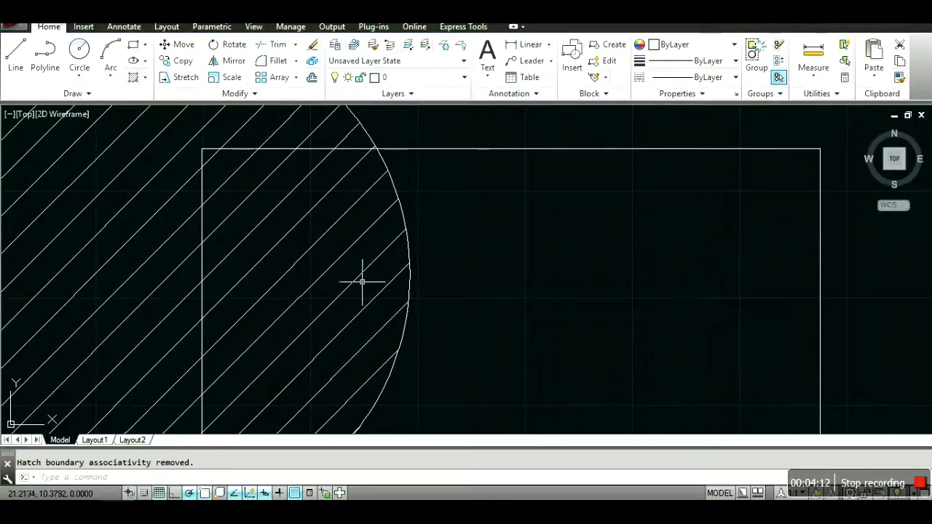
pyautogui.click(379, 282)
pyautogui.press('Delete')
pyautogui.scroll(-2, 453, 271)
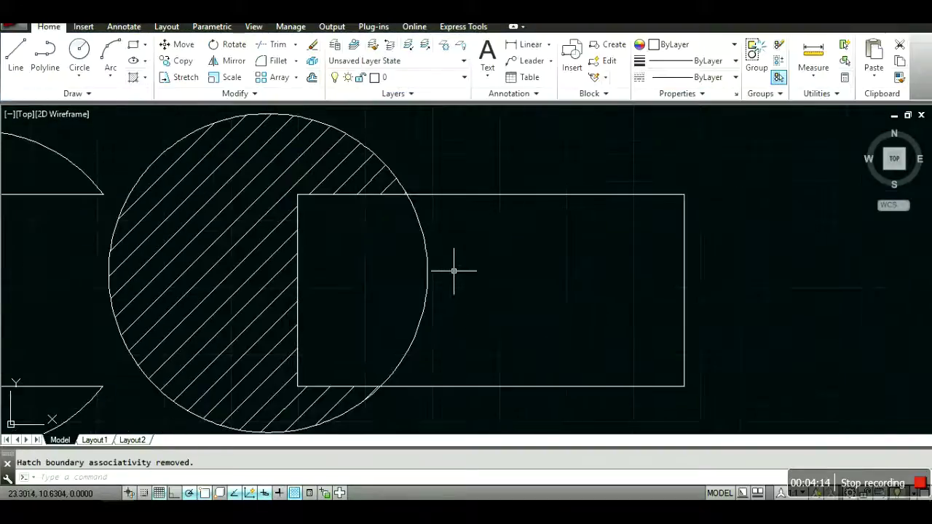
pyautogui.click(133, 78)
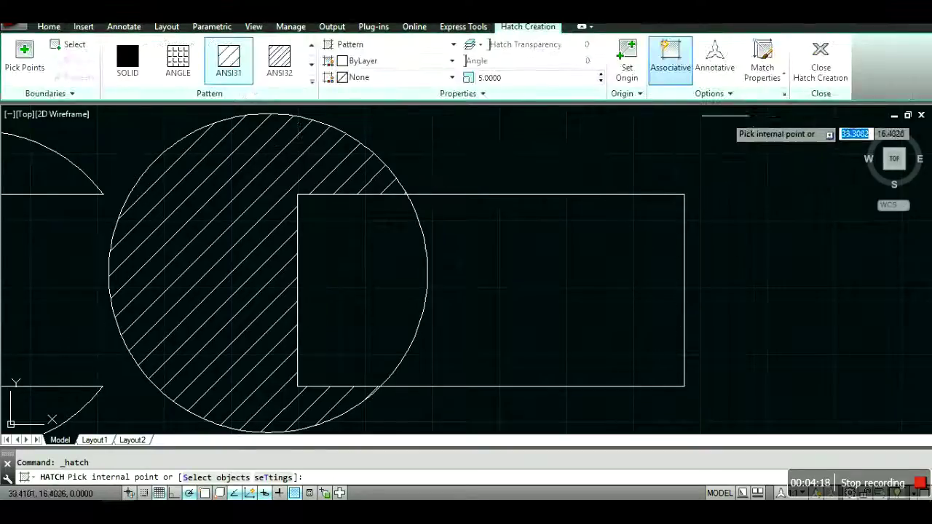
# Match hatch properties from the circle's hatch, including its source hatch origin.
pyautogui.click(784, 78)
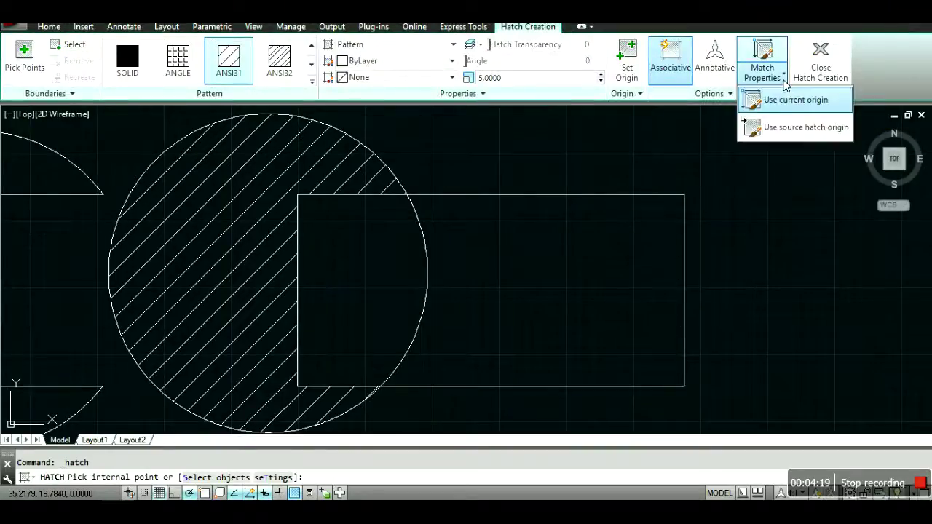
pyautogui.click(779, 128)
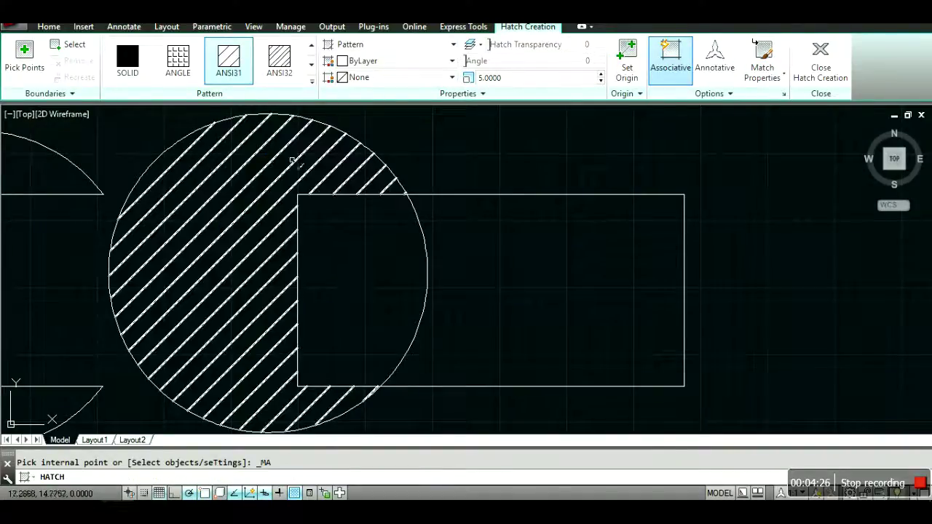
pyautogui.click(332, 171)
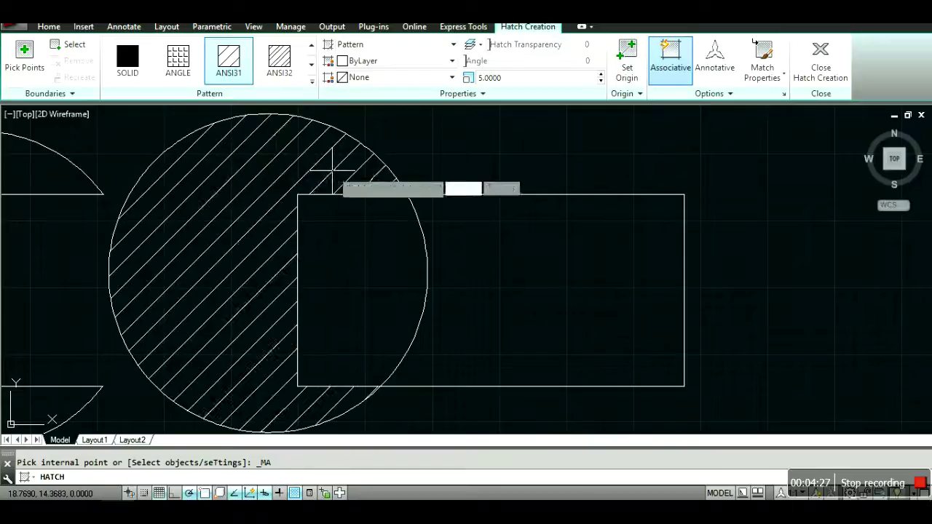
# Preview the hatch in the overlap and the rest of the rectangle, then abandon it.
pyautogui.click(377, 260)
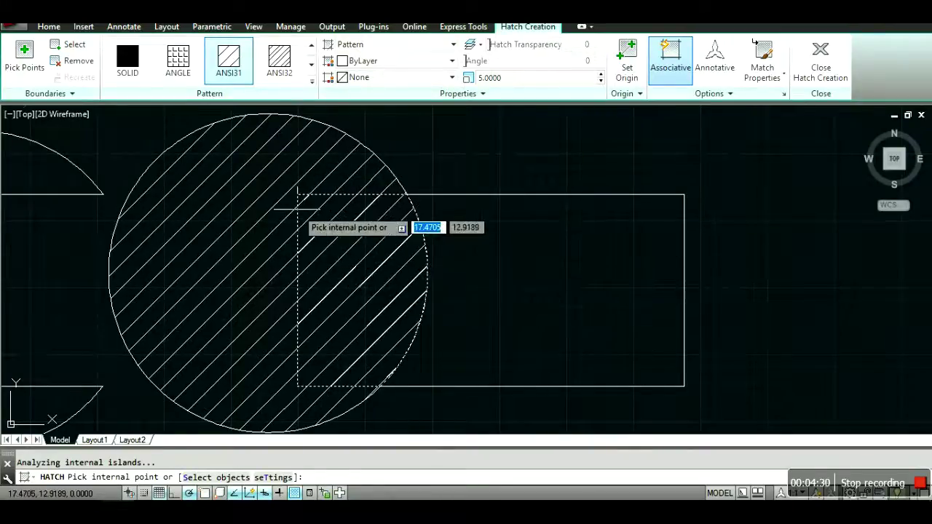
pyautogui.scroll(5, 283, 182)
pyautogui.scroll(-3, 283, 182)
pyautogui.scroll(-2, 292, 245)
pyautogui.click(473, 299)
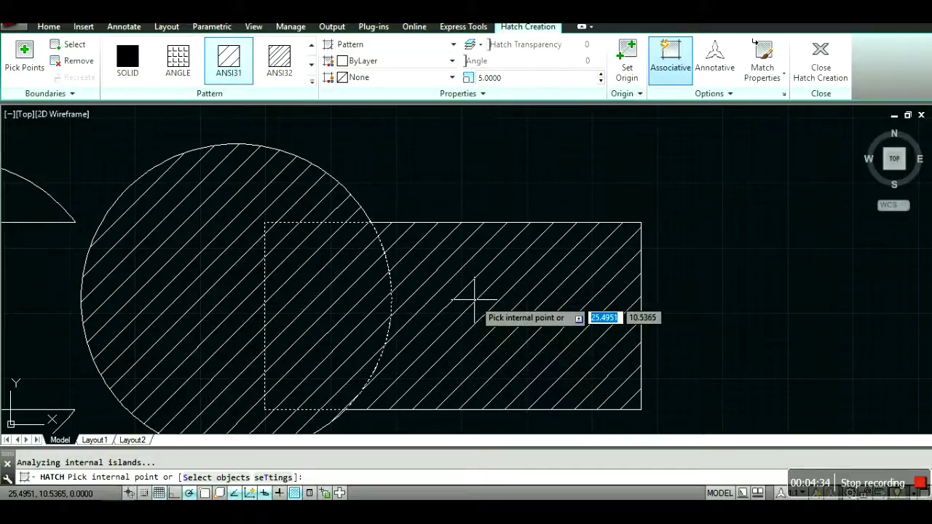
pyautogui.scroll(5, 420, 310)
pyautogui.scroll(-3, 420, 310)
pyautogui.scroll(-2, 419, 305)
pyautogui.click(820, 62)
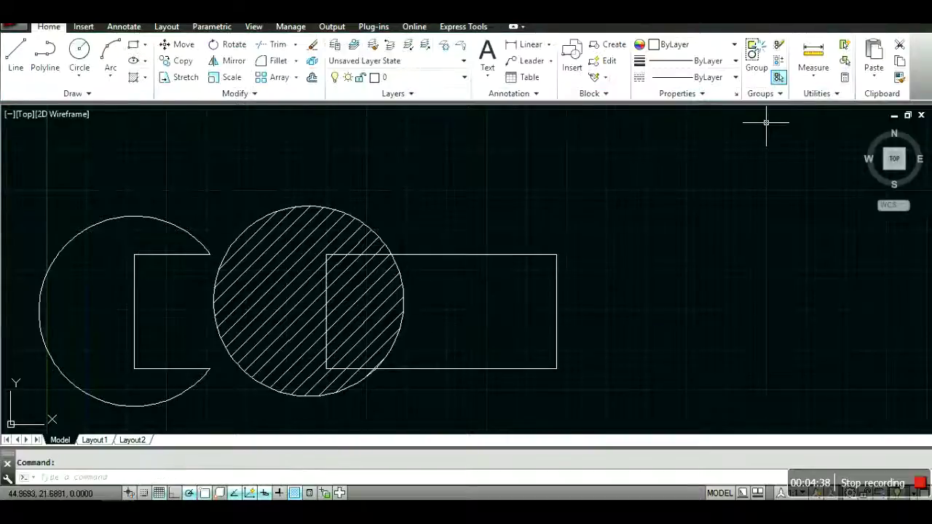
# Try a new hatch with its origin at the rectangle's top-right corner, then cancel it.
pyautogui.click(133, 78)
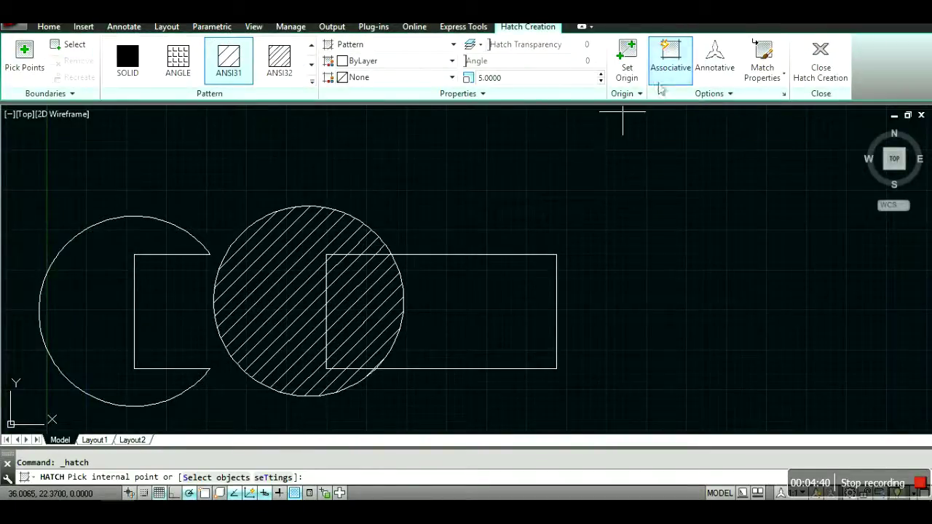
pyautogui.click(627, 58)
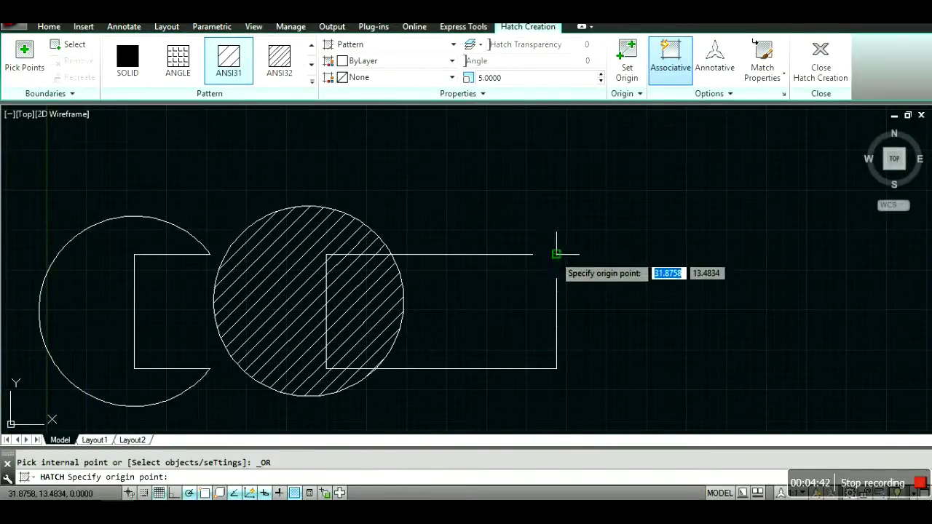
pyautogui.click(556, 254)
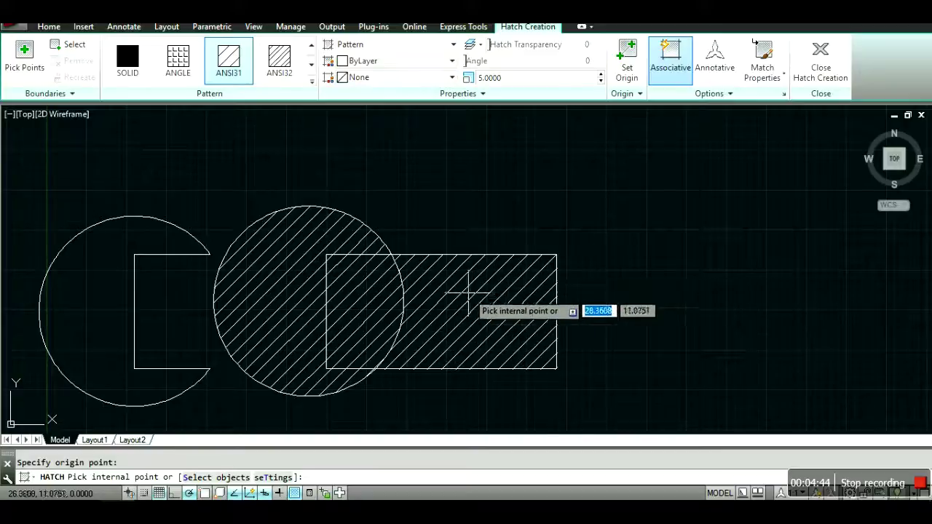
pyautogui.press('Escape')
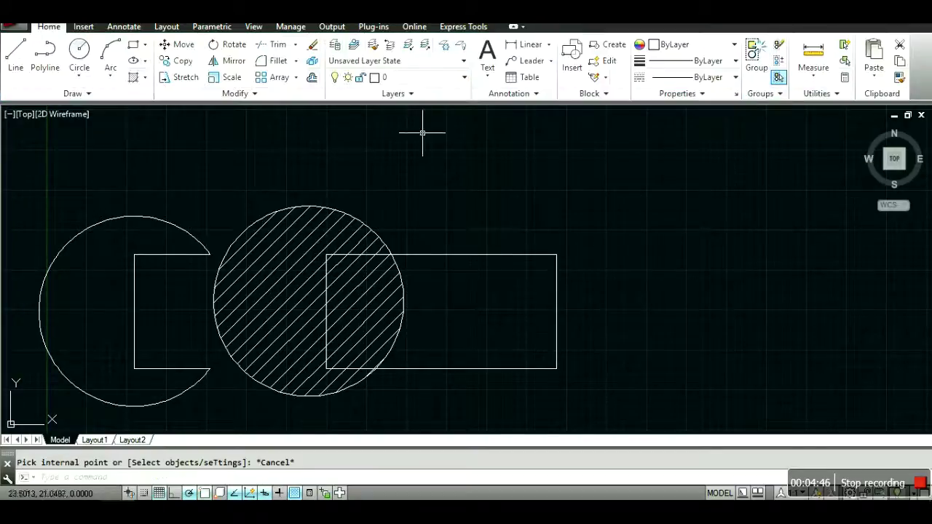
# Restart hatching, copying settings from the circle's ANSI31 hatch, and prepare a new origin point.
pyautogui.press('Return')
pyautogui.click(762, 73)
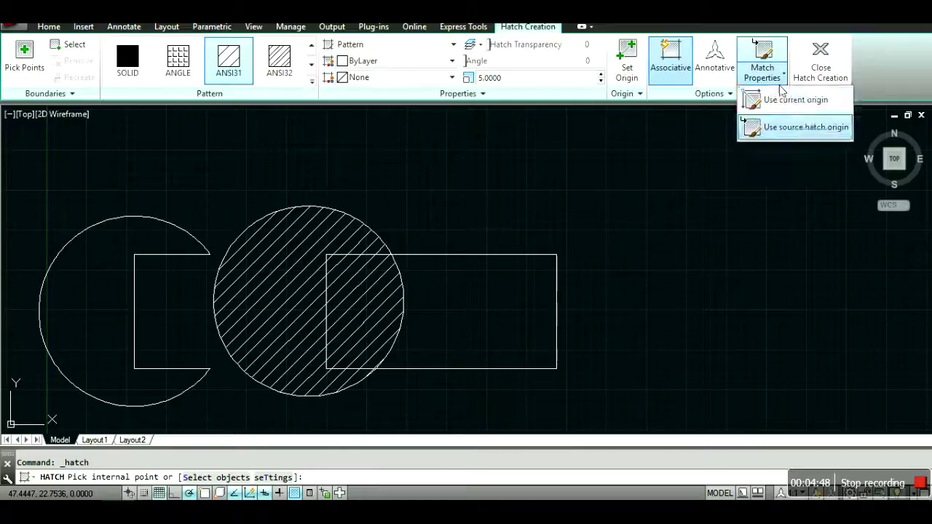
pyautogui.click(757, 100)
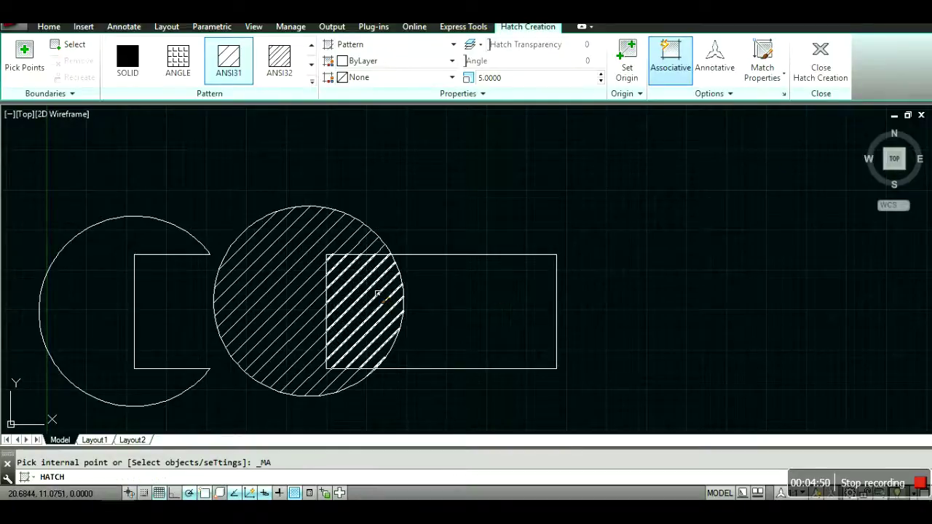
pyautogui.click(382, 293)
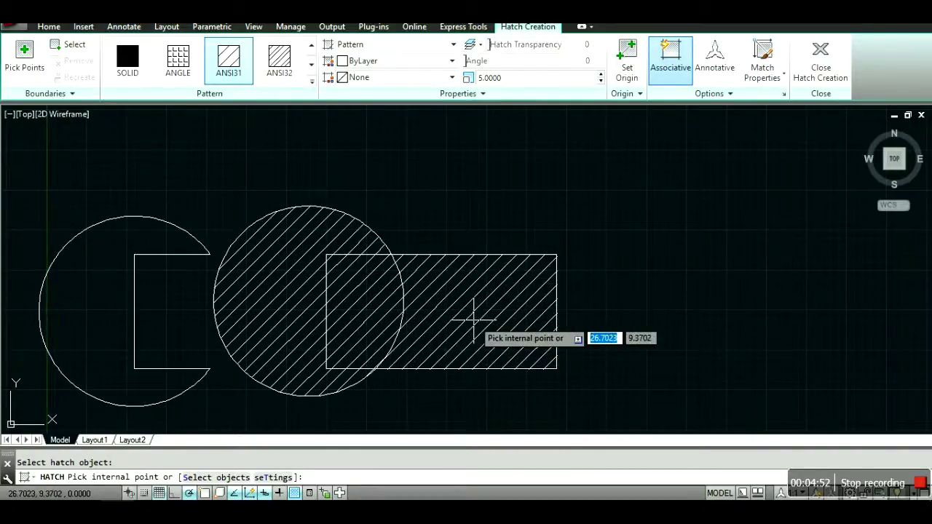
pyautogui.scroll(4, 473, 318)
pyautogui.scroll(2, 473, 318)
pyautogui.scroll(-2, 474, 318)
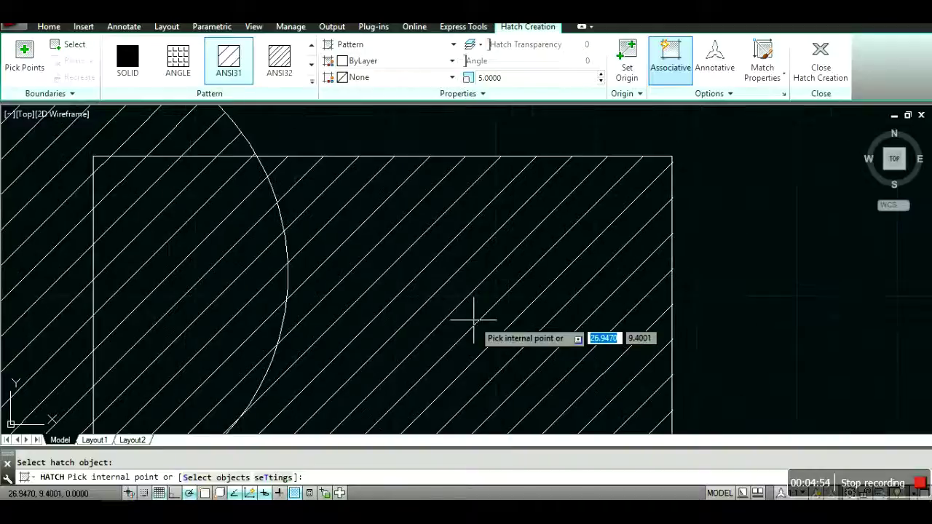
pyautogui.click(631, 63)
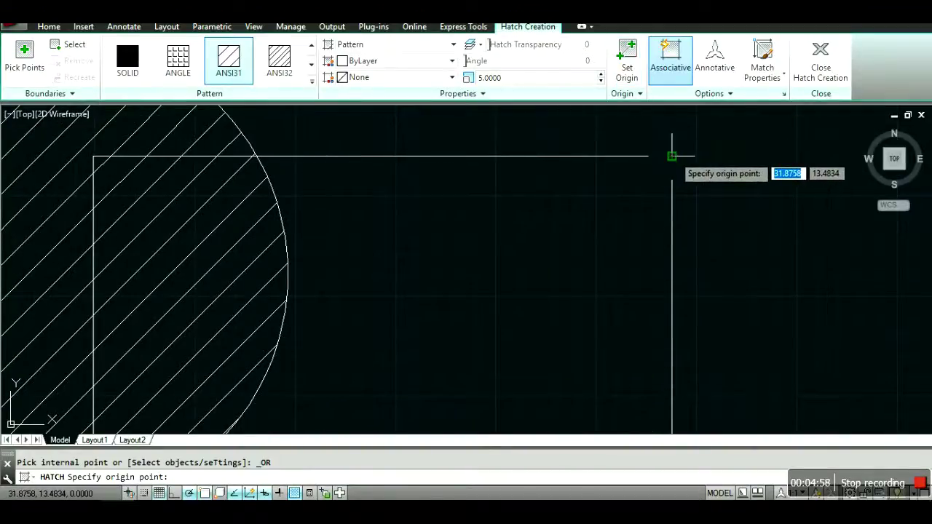
# Hatch the rectangle outside the circle, matching the circle's hatch with origin at the top-right corner.
pyautogui.click(671, 155)
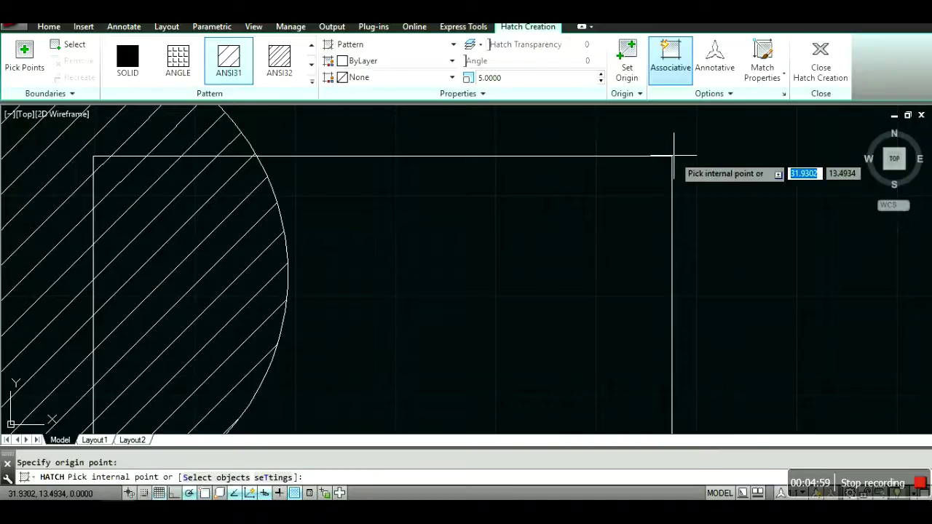
pyautogui.click(766, 79)
pyautogui.click(776, 103)
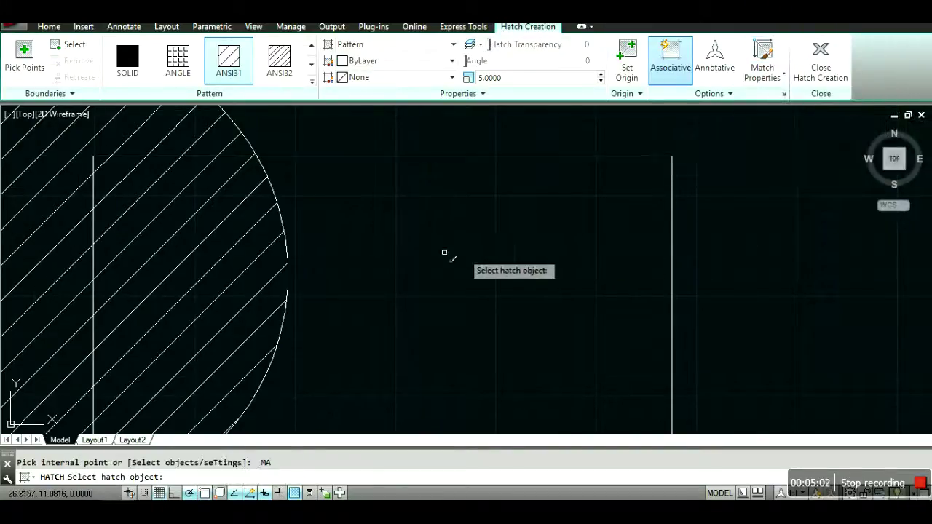
pyautogui.click(265, 255)
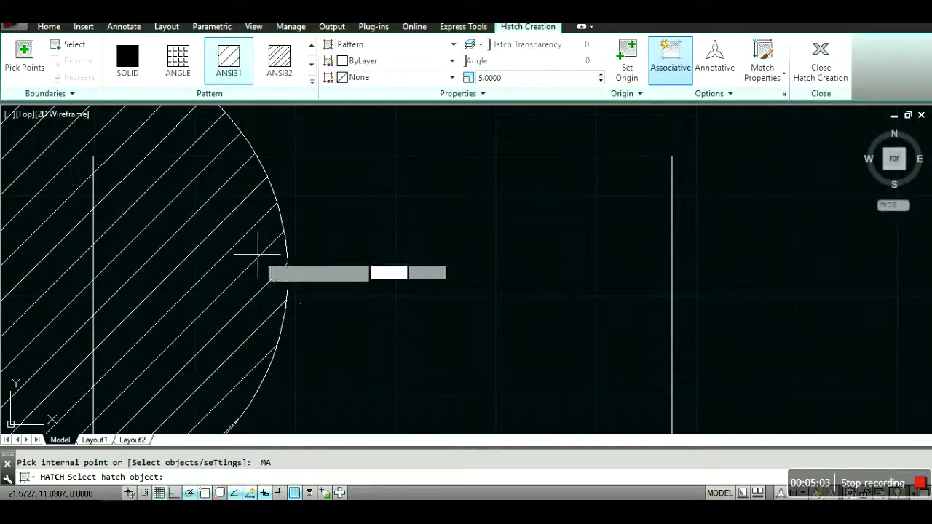
pyautogui.click(579, 224)
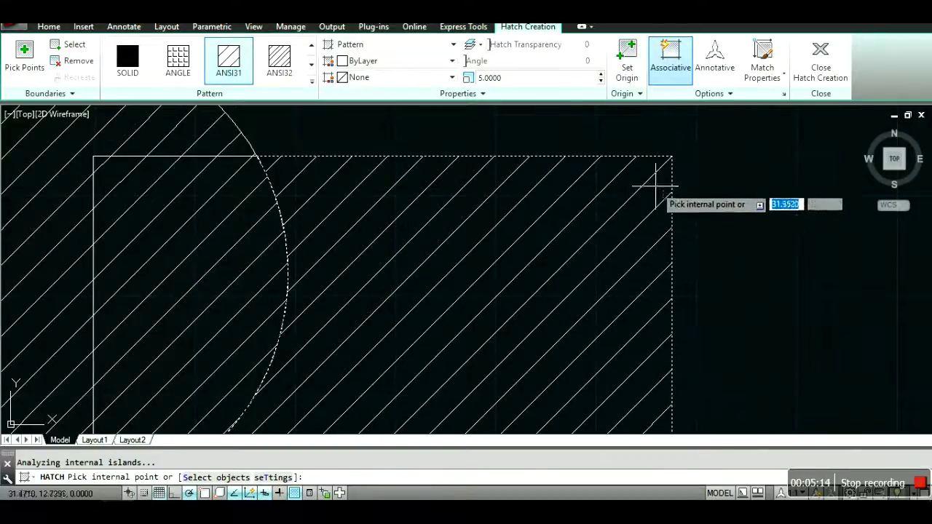
# Review the origin matching choices without changes and finish the rectangle's hatch.
pyautogui.click(767, 71)
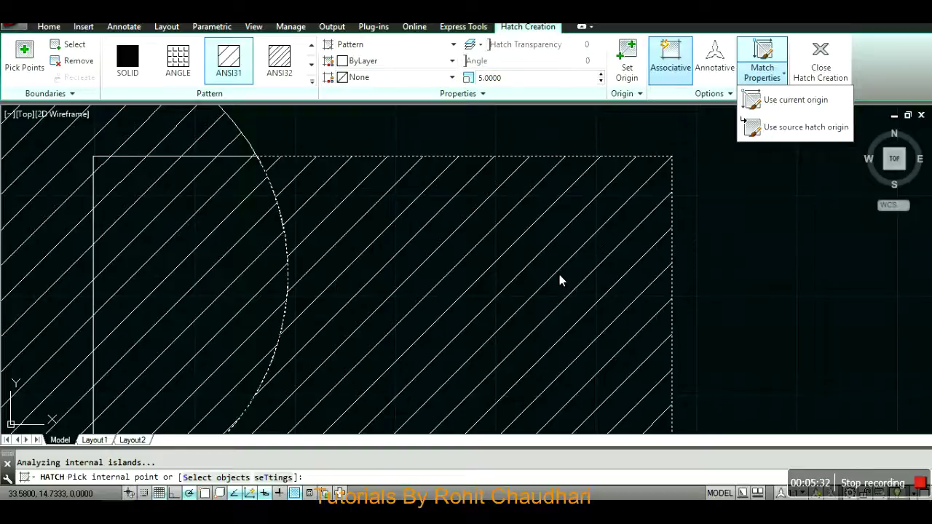
pyautogui.click(559, 280)
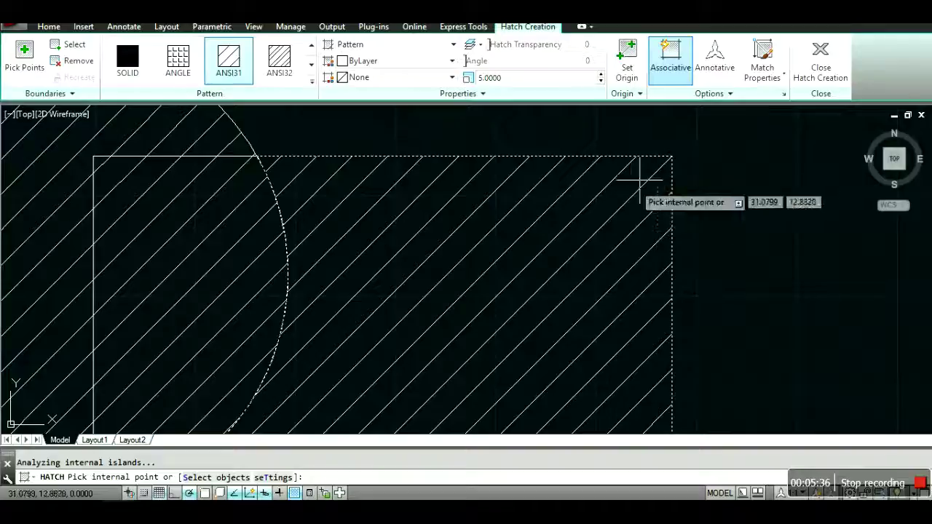
pyautogui.press('Escape')
pyautogui.click(134, 79)
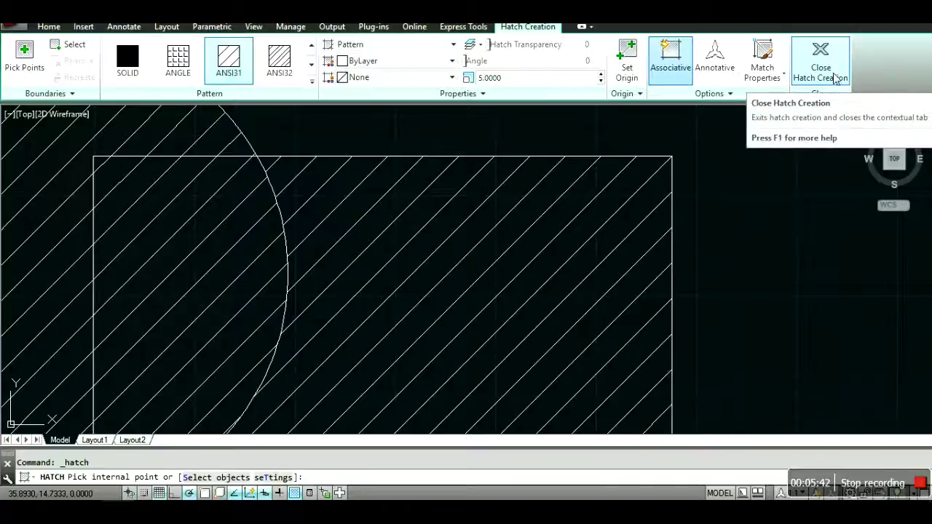
# Close hatch creation, zoom to view both hatches, and select the rectangle's hatch to inspect it.
pyautogui.click(830, 70)
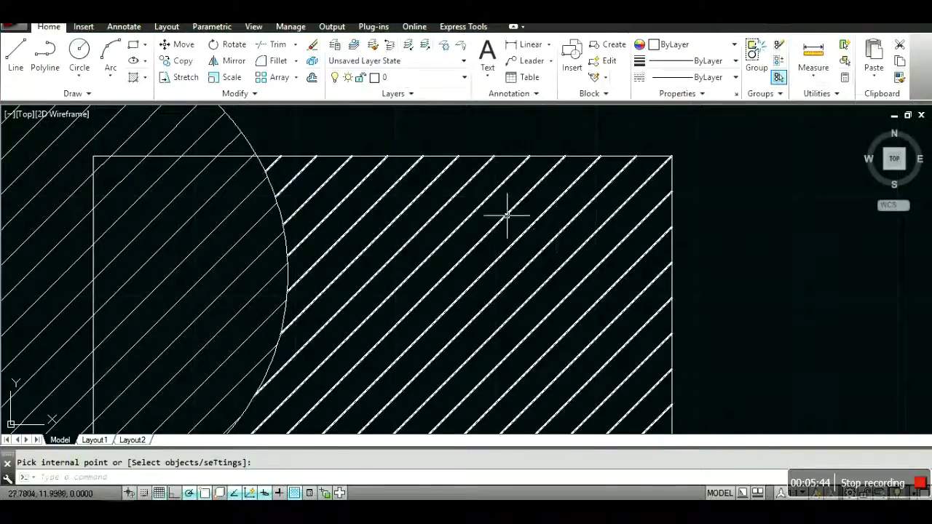
pyautogui.scroll(-4, 727, 251)
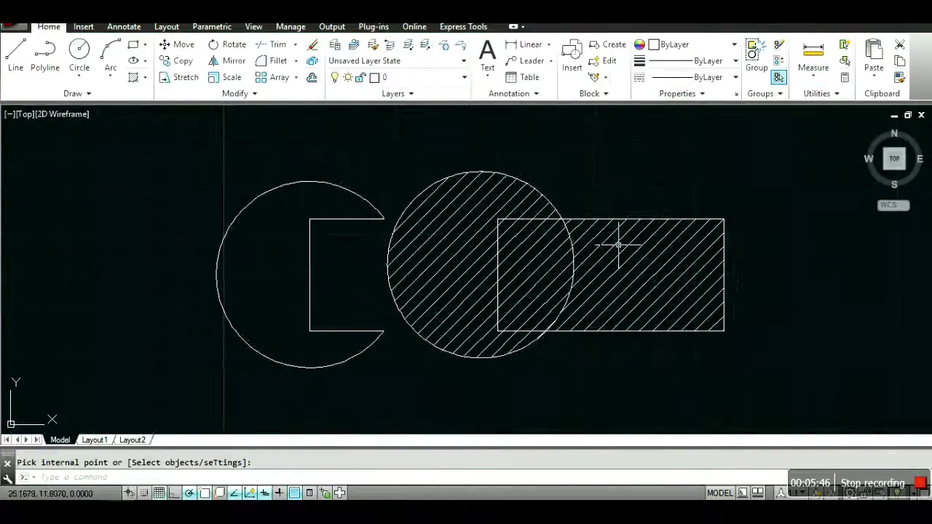
pyautogui.scroll(2, 739, 291)
pyautogui.scroll(-2, 499, 353)
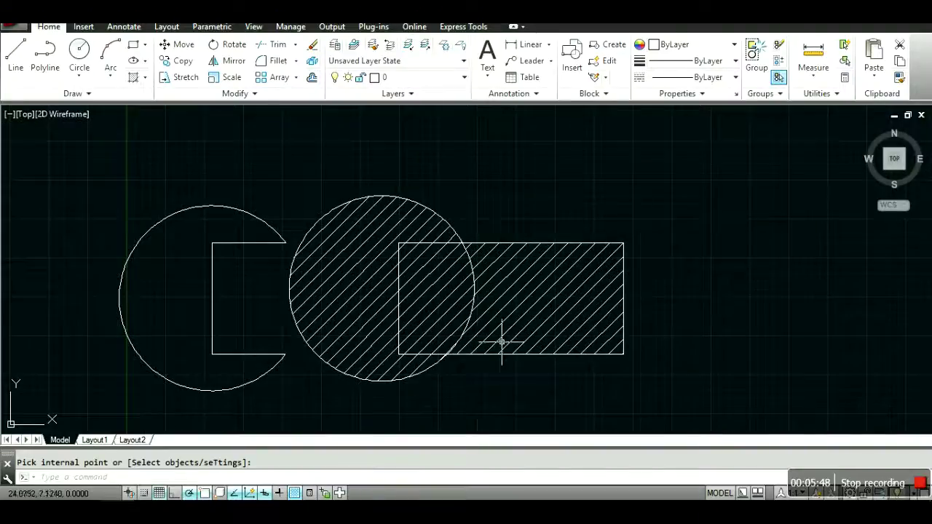
pyautogui.scroll(2, 510, 335)
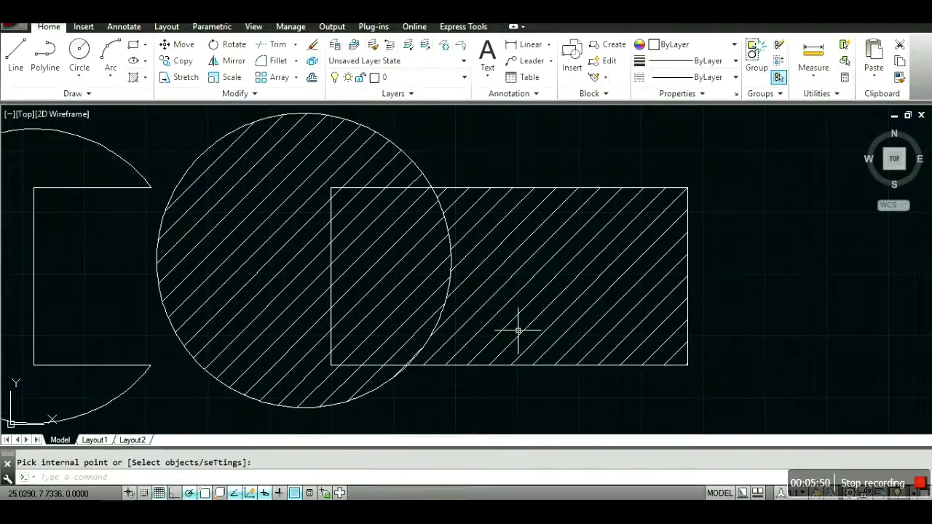
pyautogui.click(549, 262)
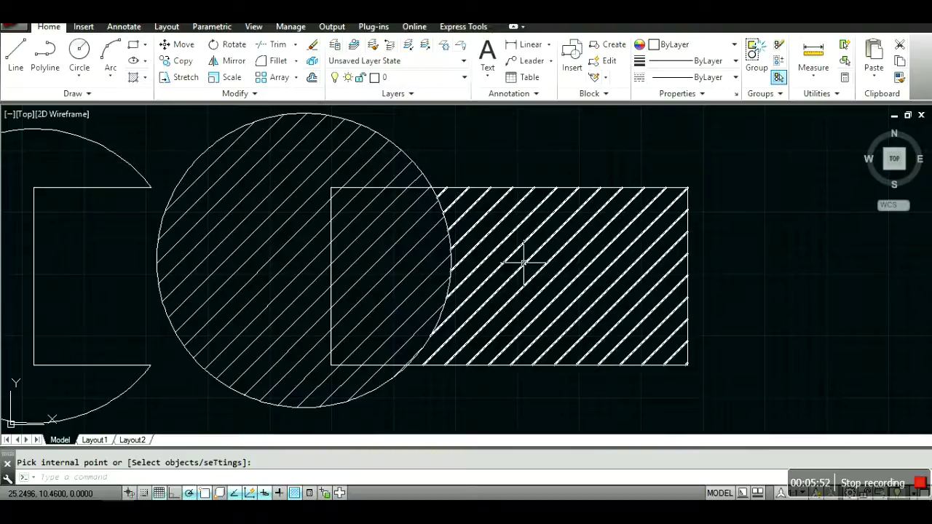